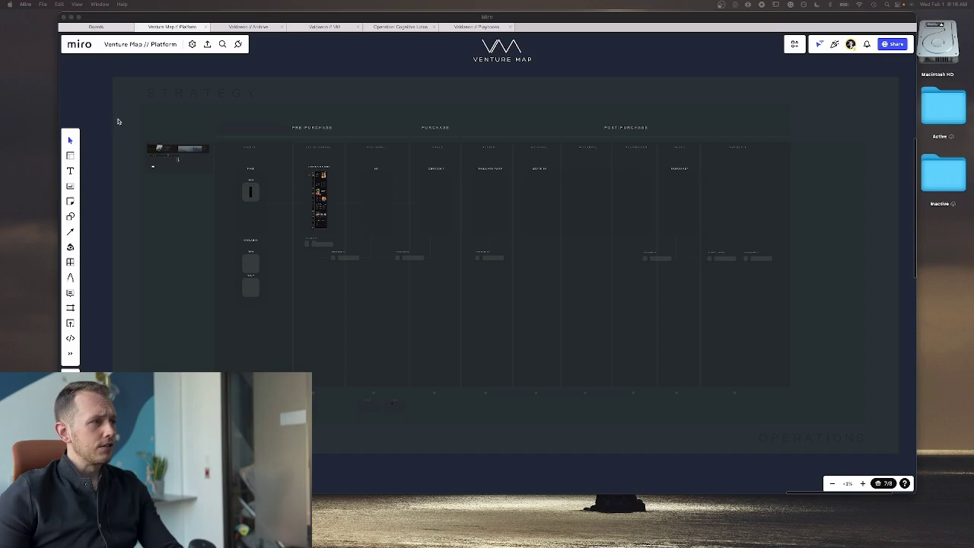
Step: Examine the Strategy section of the Venture Map board and find the row of slides beneath its title cards
{"action": "scroll", "coordinate": [160, 120], "scroll_direction": "up", "scroll_amount": 5}
{"action": "scroll", "coordinate": [167, 118], "scroll_direction": "down", "scroll_amount": 6}
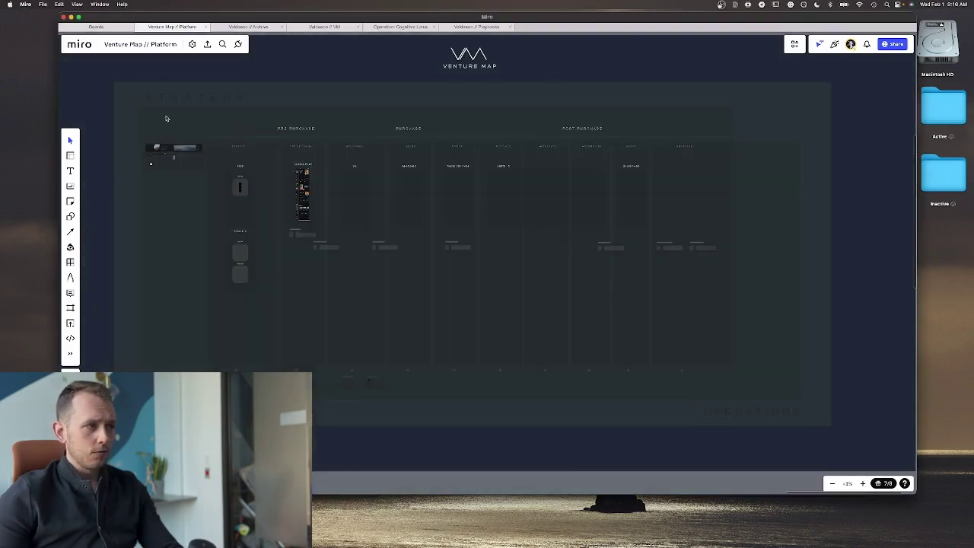
{"action": "scroll", "coordinate": [167, 118], "scroll_direction": "up", "scroll_amount": 5}
{"action": "scroll", "coordinate": [167, 118], "scroll_direction": "down", "scroll_amount": 3}
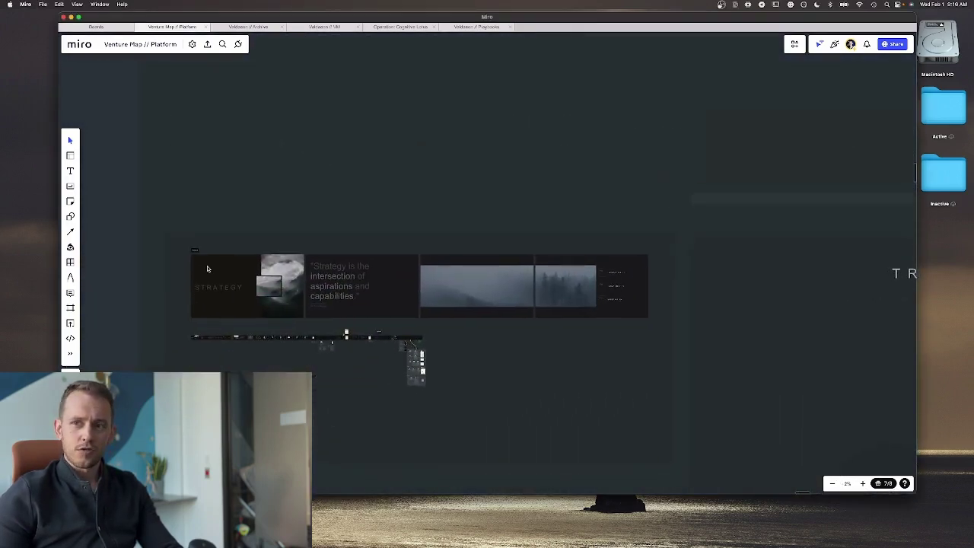
{"action": "scroll", "coordinate": [206, 268], "scroll_direction": "up", "scroll_amount": 5}
{"action": "scroll", "coordinate": [206, 267], "scroll_direction": "down", "scroll_amount": 3}
{"action": "scroll", "coordinate": [246, 275], "scroll_direction": "up", "scroll_amount": 5}
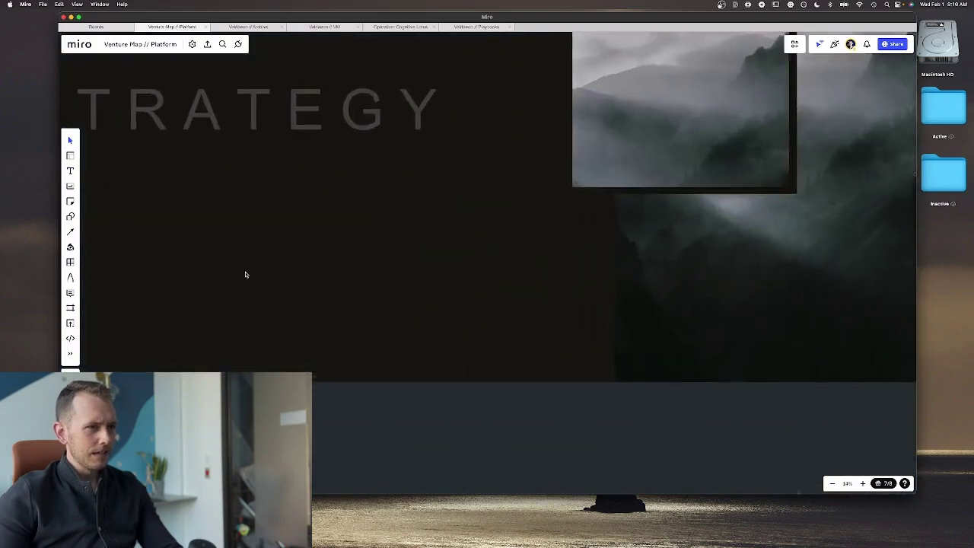
{"action": "scroll", "coordinate": [246, 275], "scroll_direction": "down", "scroll_amount": 5}
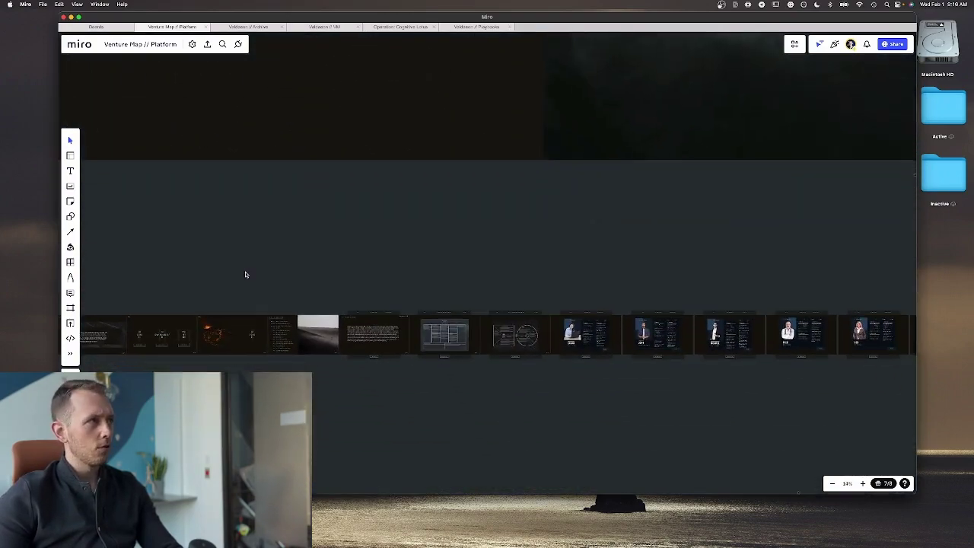
Step: Review the Business Model Canvas, the Value Proposition Canvas and the Customer Avatar 1 slide at readable size
{"action": "scroll", "coordinate": [593, 413], "scroll_direction": "up", "scroll_amount": 5}
{"action": "scroll", "coordinate": [204, 134], "scroll_direction": "up", "scroll_amount": 1}
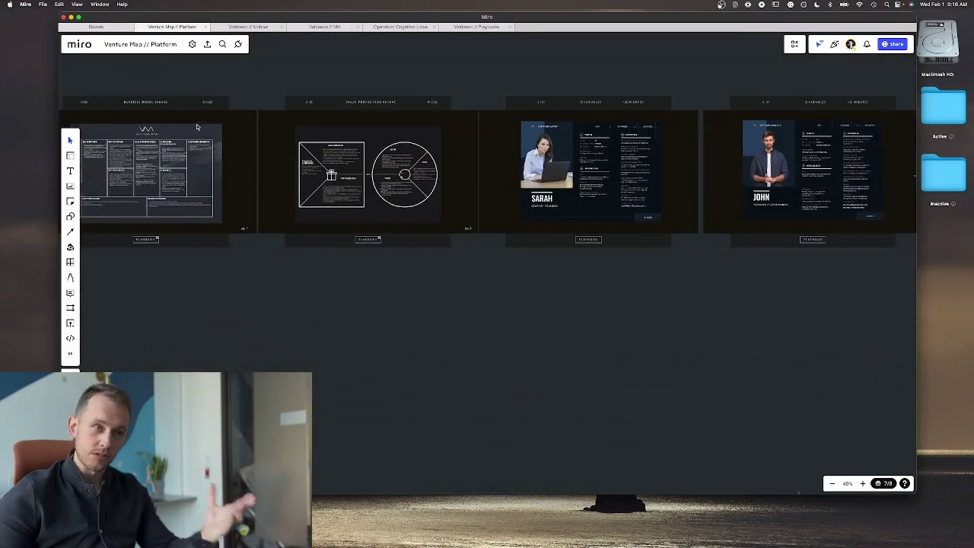
{"action": "scroll", "coordinate": [204, 134], "scroll_direction": "up", "scroll_amount": 5}
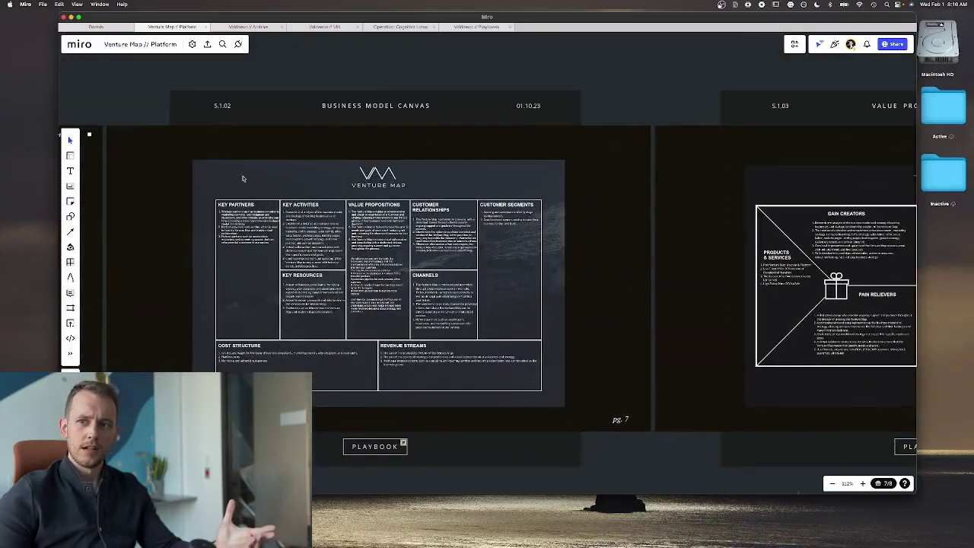
{"action": "scroll", "coordinate": [247, 184], "scroll_direction": "up", "scroll_amount": 6}
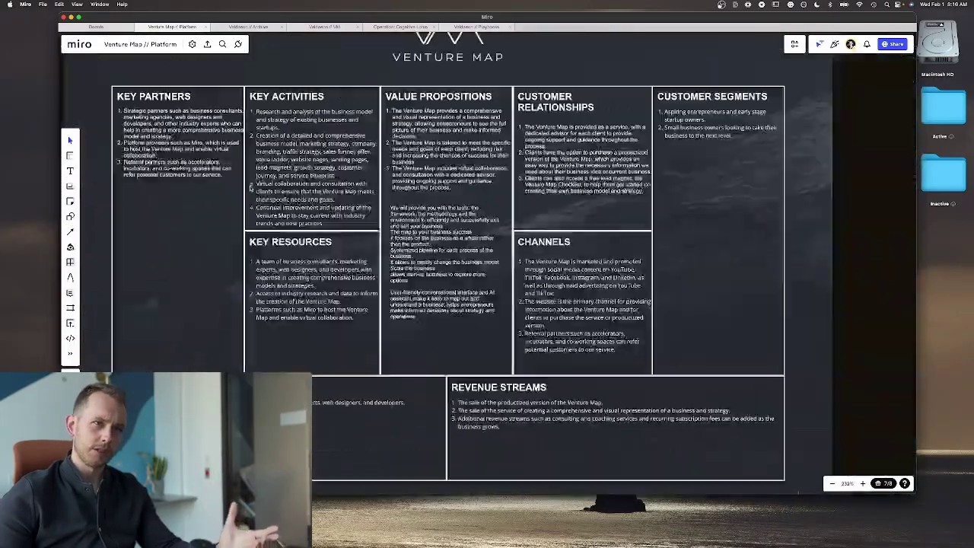
{"action": "key", "text": "Right"}
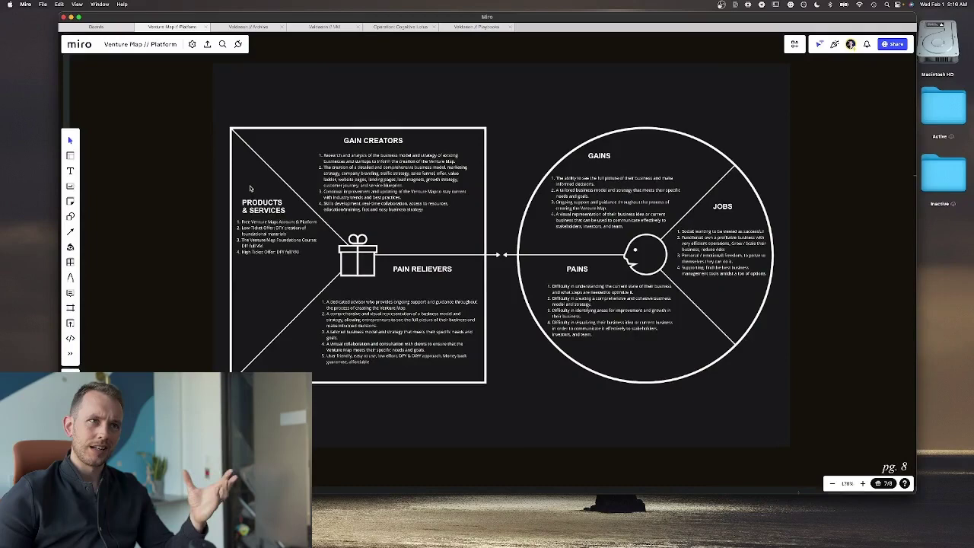
{"action": "key", "text": "Right"}
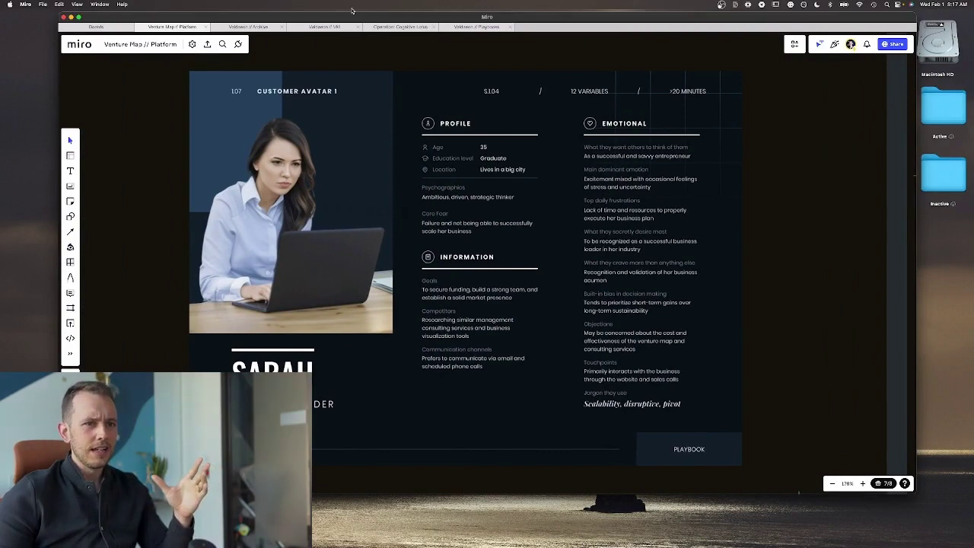
Step: Switch to the Valdaeon // Archive board and review the row of earlier customer avatar cards with portraits
{"action": "left_click", "coordinate": [265, 29]}
{"action": "scroll", "coordinate": [545, 309], "scroll_direction": "down", "scroll_amount": 5}
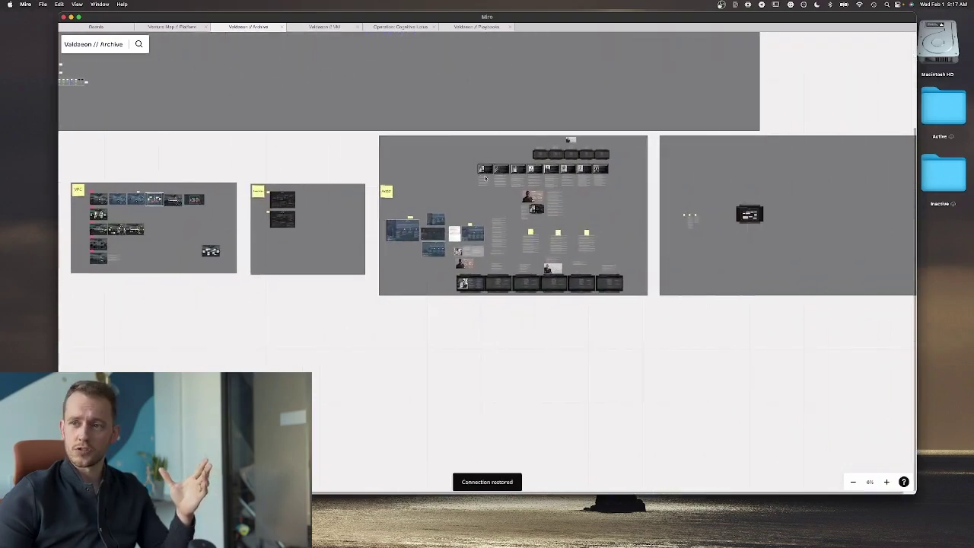
{"action": "scroll", "coordinate": [484, 178], "scroll_direction": "up", "scroll_amount": 10}
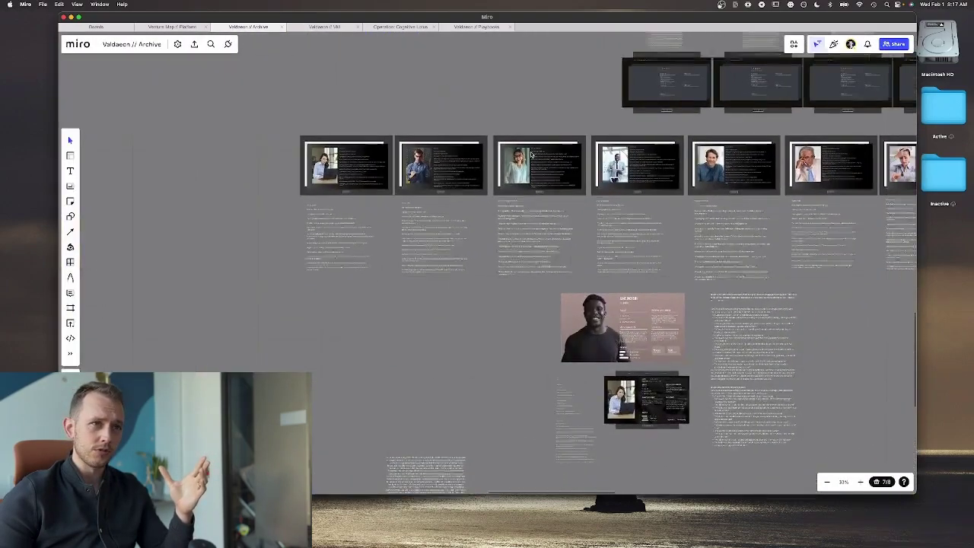
{"action": "scroll", "coordinate": [530, 152], "scroll_direction": "right", "scroll_amount": 15}
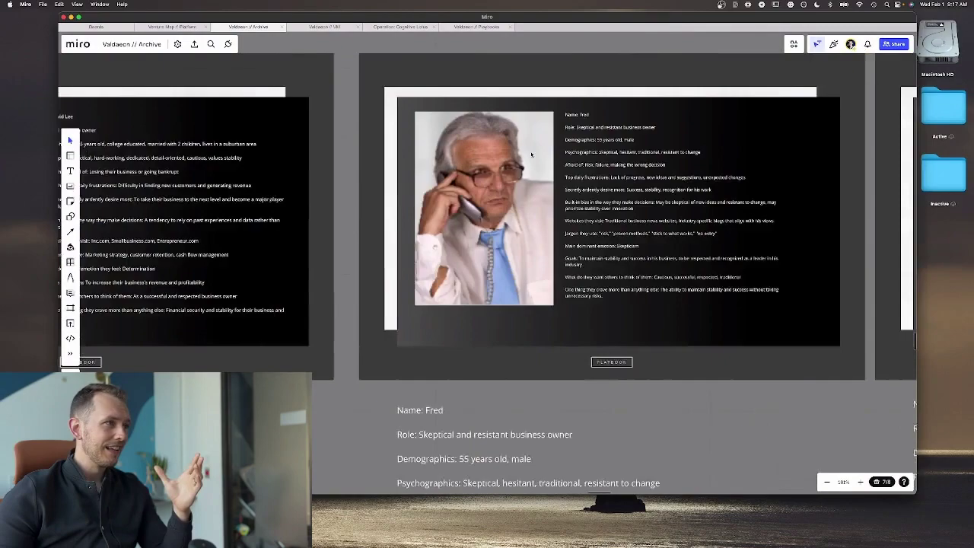
{"action": "scroll", "coordinate": [530, 151], "scroll_direction": "down", "scroll_amount": 15}
{"action": "scroll", "coordinate": [456, 175], "scroll_direction": "down", "scroll_amount": 5}
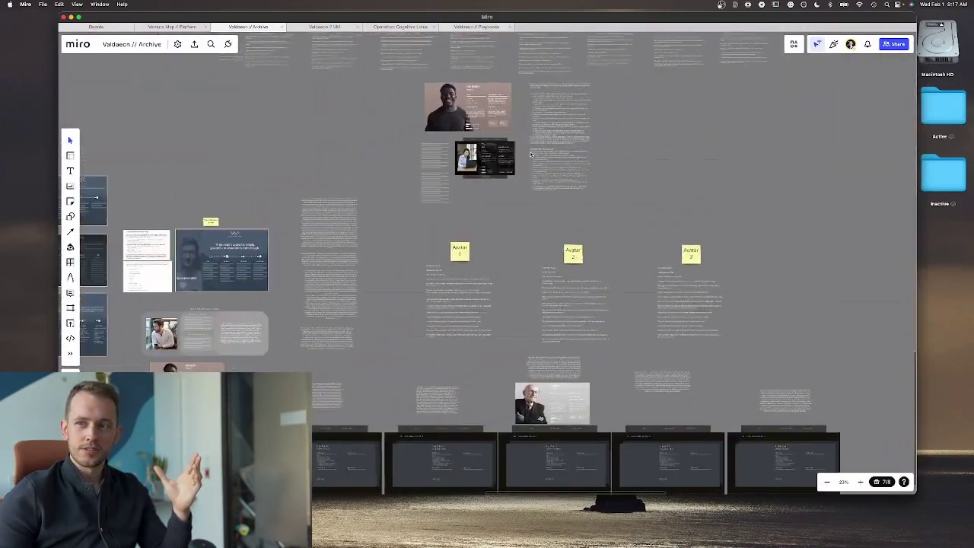
Step: Examine the older Customer Avatar designs in the archive, including the gym owner's card with pain points and motivations
{"action": "scroll", "coordinate": [426, 191], "scroll_direction": "left", "scroll_amount": 5}
{"action": "scroll", "coordinate": [393, 204], "scroll_direction": "up", "scroll_amount": 3}
{"action": "scroll", "coordinate": [393, 205], "scroll_direction": "up", "scroll_amount": 10}
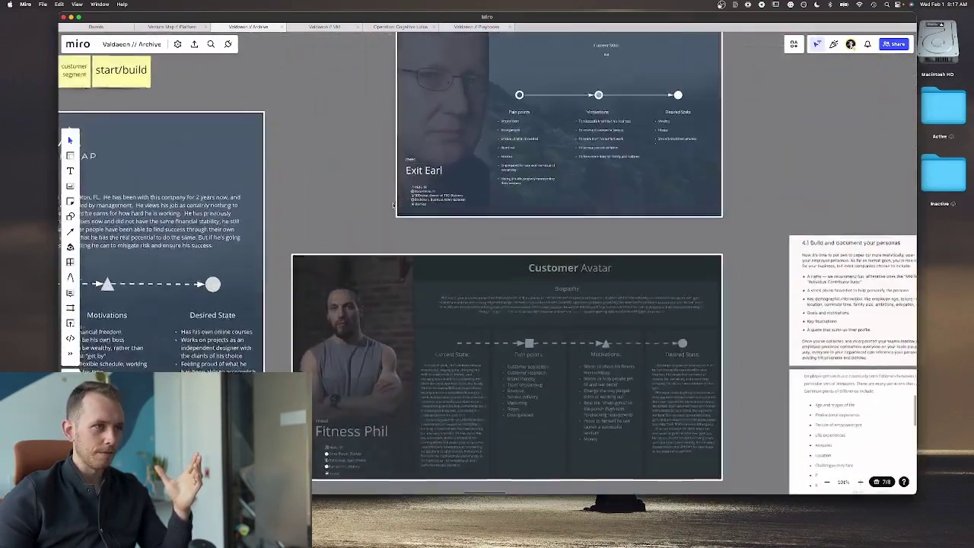
{"action": "scroll", "coordinate": [393, 205], "scroll_direction": "left", "scroll_amount": 3}
{"action": "scroll", "coordinate": [393, 204], "scroll_direction": "right", "scroll_amount": 6}
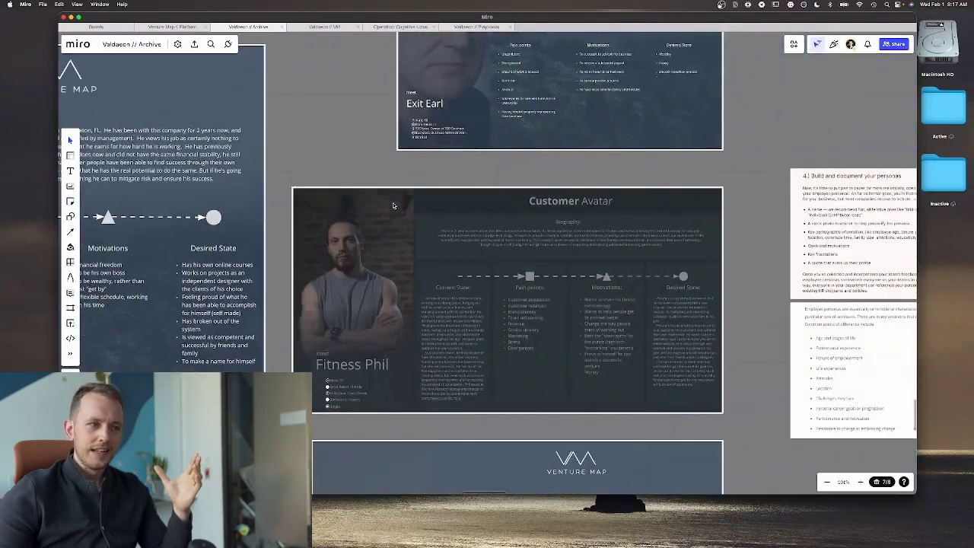
{"action": "scroll", "coordinate": [554, 375], "scroll_direction": "up", "scroll_amount": 5}
{"action": "scroll", "coordinate": [555, 376], "scroll_direction": "down", "scroll_amount": 10}
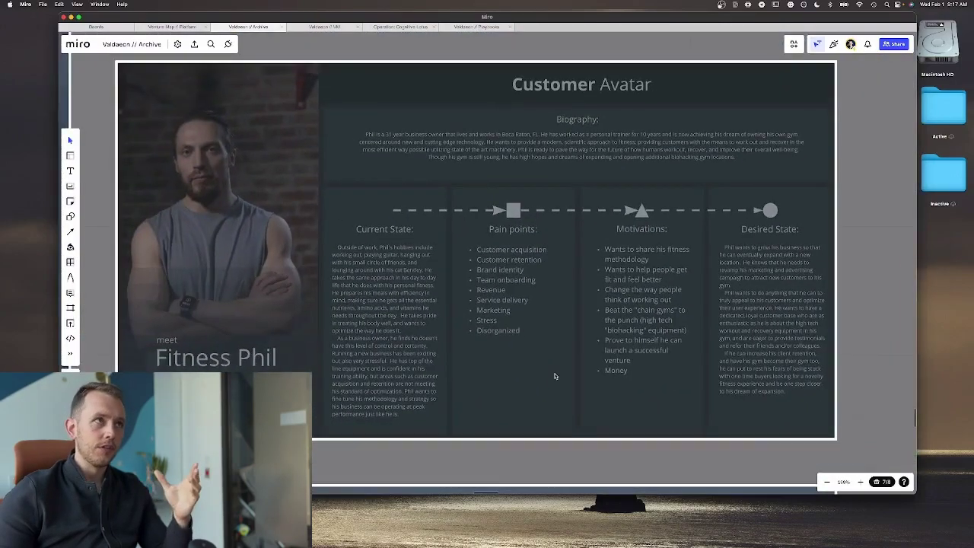
{"action": "scroll", "coordinate": [555, 375], "scroll_direction": "down", "scroll_amount": 10}
{"action": "scroll", "coordinate": [570, 369], "scroll_direction": "up", "scroll_amount": 5}
{"action": "scroll", "coordinate": [582, 364], "scroll_direction": "right", "scroll_amount": 5}
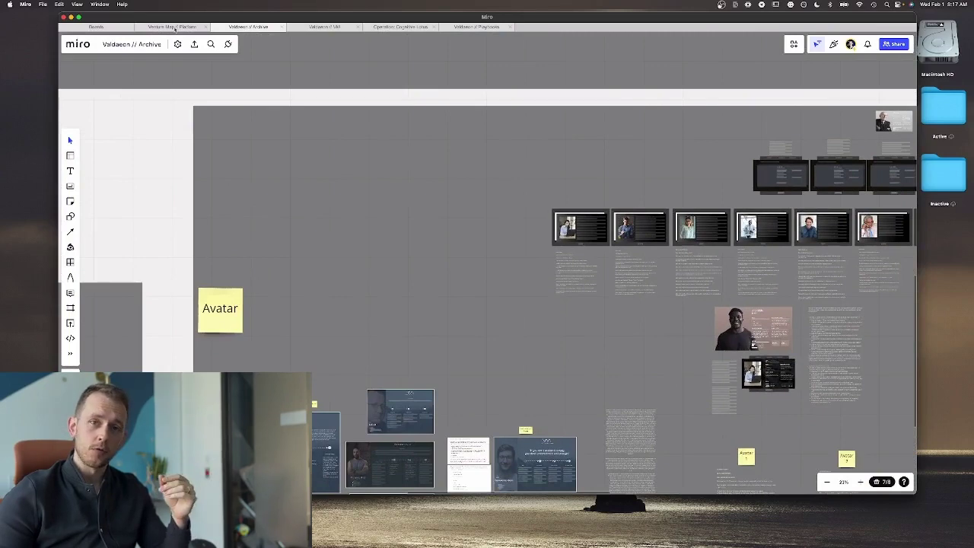
Step: Return to the Venture Map // Platform board and examine the Customer Avatar 1 card
{"action": "left_click", "coordinate": [174, 27]}
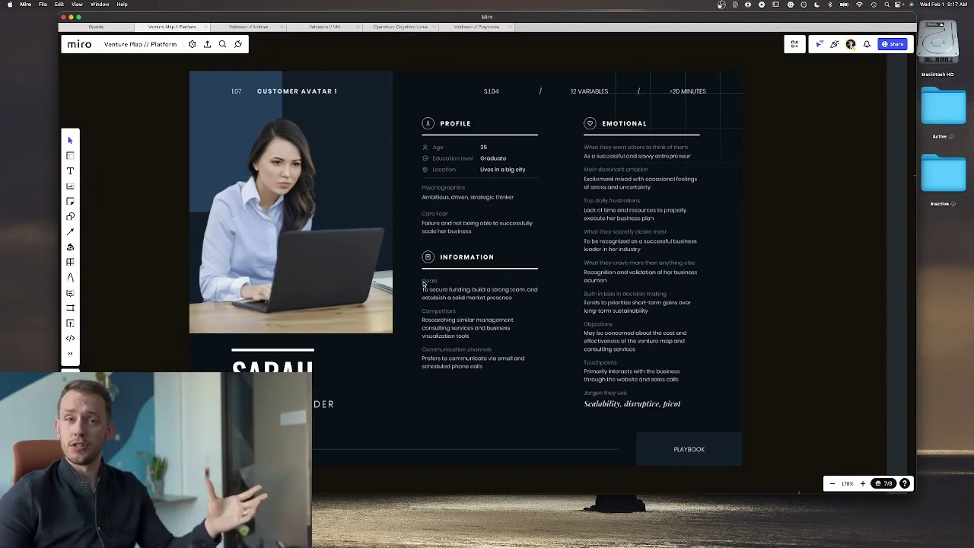
{"action": "scroll", "coordinate": [424, 283], "scroll_direction": "right", "scroll_amount": 3}
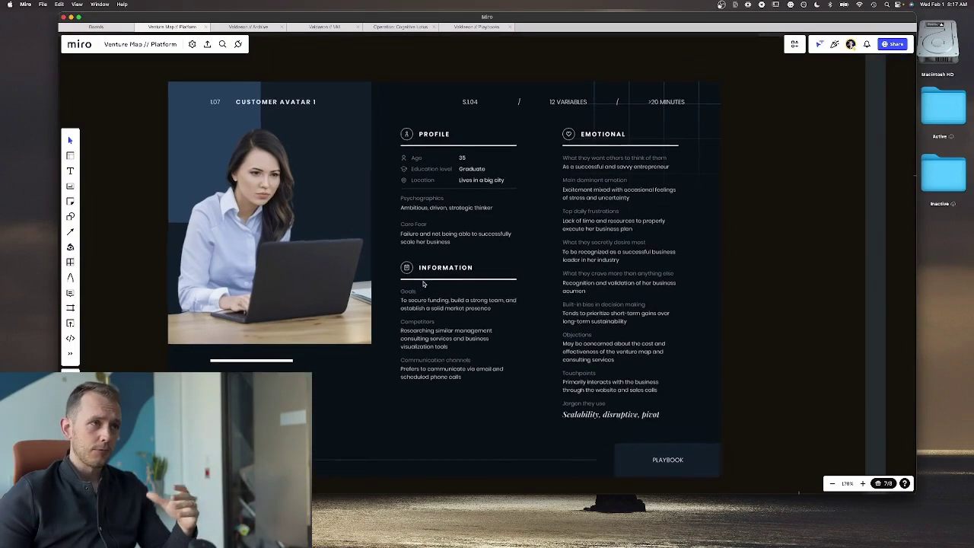
{"action": "scroll", "coordinate": [424, 283], "scroll_direction": "right", "scroll_amount": 2}
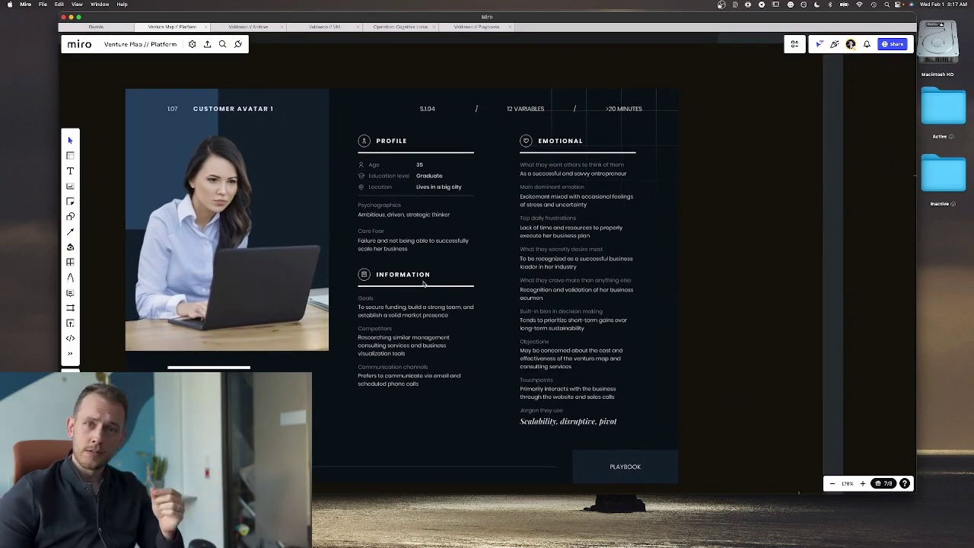
{"action": "scroll", "coordinate": [424, 283], "scroll_direction": "up", "scroll_amount": 2}
{"action": "scroll", "coordinate": [423, 283], "scroll_direction": "left", "scroll_amount": 2}
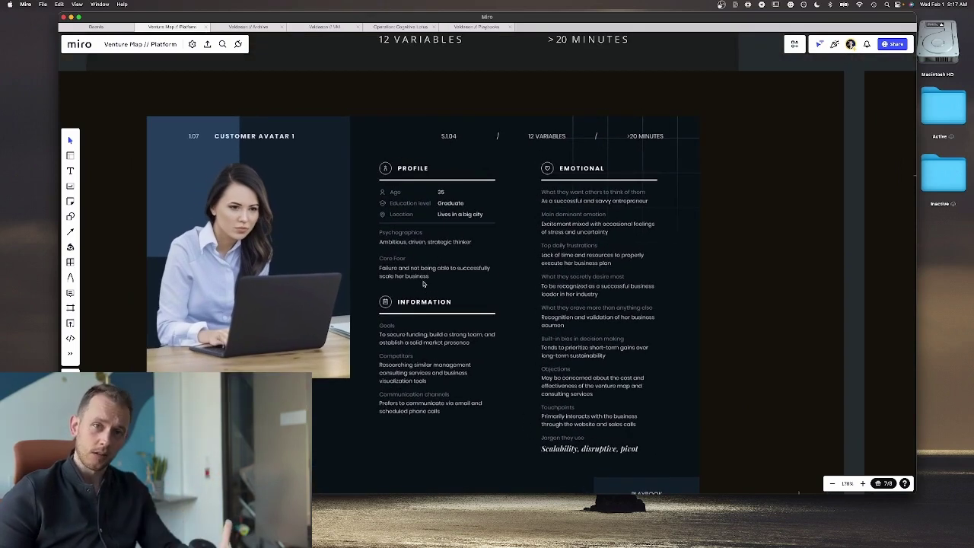
{"action": "scroll", "coordinate": [423, 283], "scroll_direction": "down", "scroll_amount": 1}
{"action": "scroll", "coordinate": [424, 283], "scroll_direction": "left", "scroll_amount": 1}
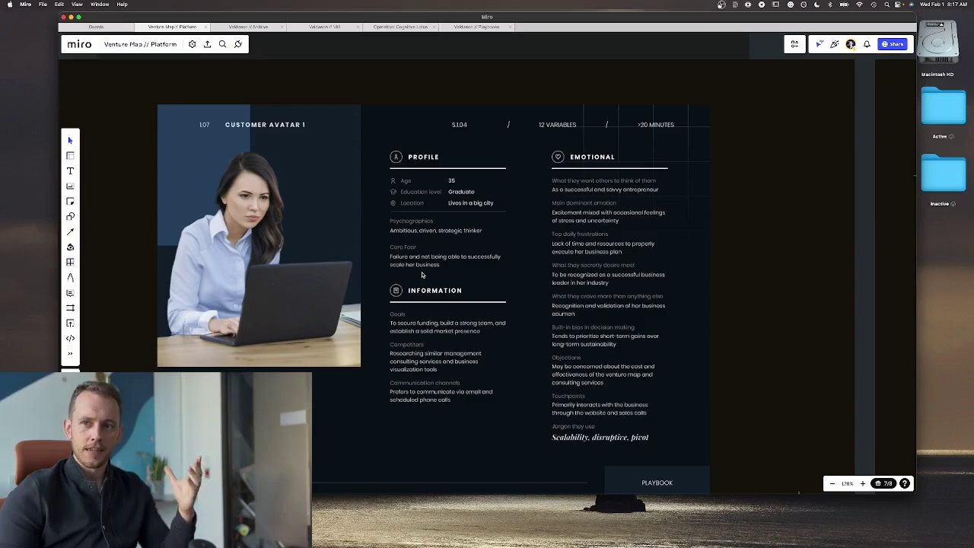
Step: Read the Business Summary slide and follow the slide row past both canvases to Customer Avatar 1
{"action": "left_click", "coordinate": [421, 274]}
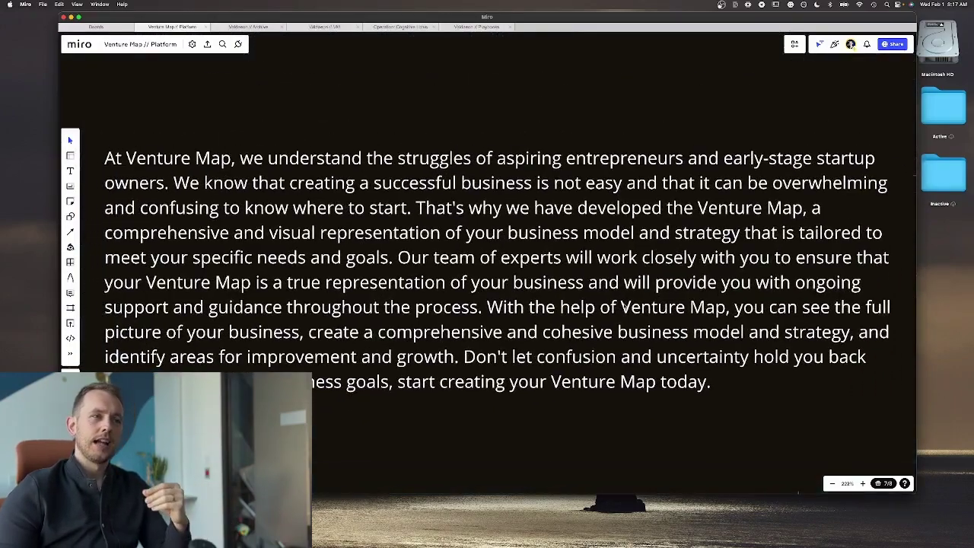
{"action": "scroll", "coordinate": [624, 306], "scroll_direction": "down", "scroll_amount": 3}
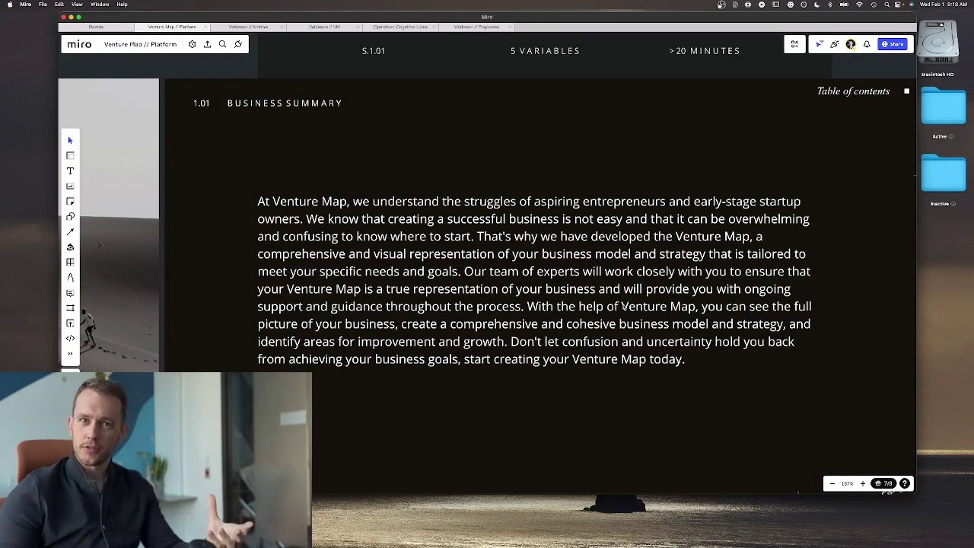
{"action": "scroll", "coordinate": [623, 305], "scroll_direction": "down", "scroll_amount": 5}
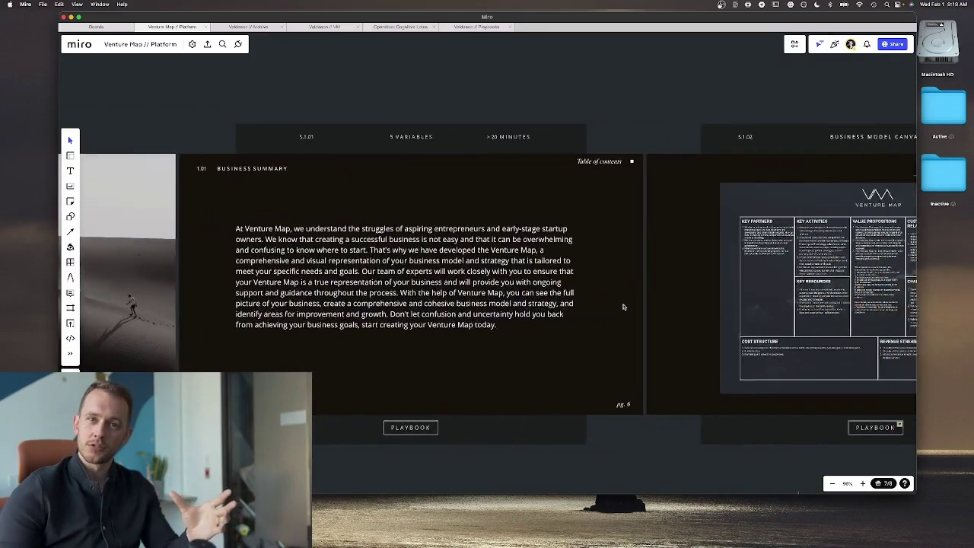
{"action": "scroll", "coordinate": [623, 306], "scroll_direction": "right", "scroll_amount": 8}
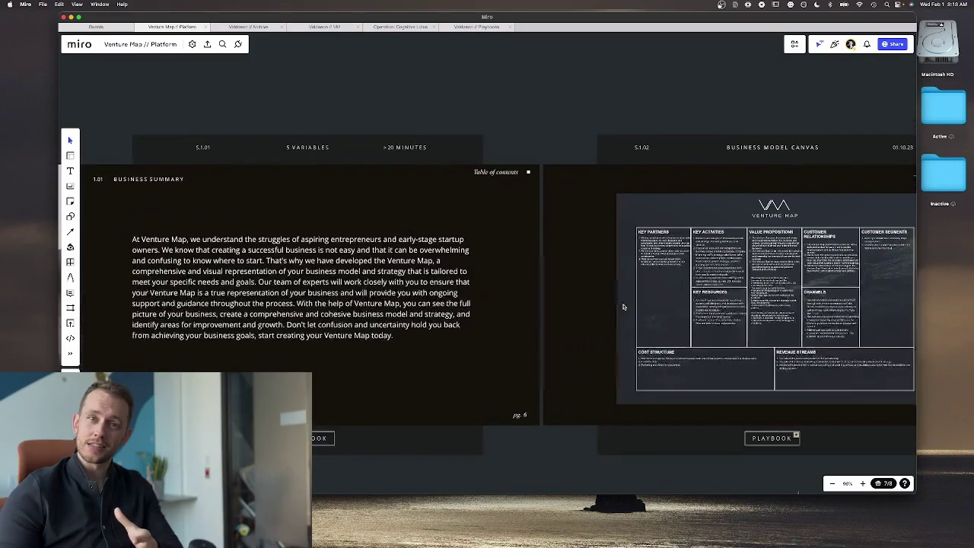
{"action": "scroll", "coordinate": [623, 306], "scroll_direction": "right", "scroll_amount": 15}
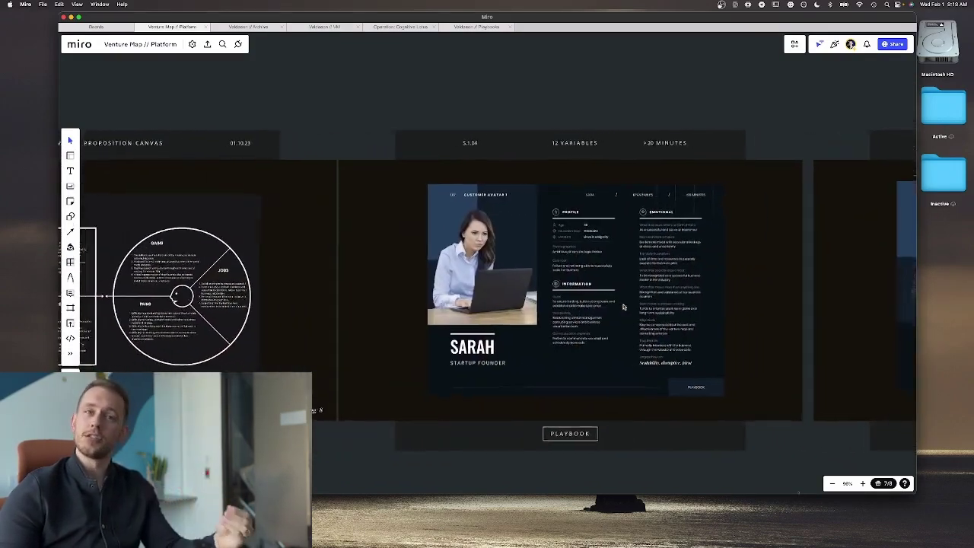
Step: Examine the Profile, Information and Emotional sections of the Customer Avatar 1 card up close
{"action": "scroll", "coordinate": [623, 306], "scroll_direction": "right", "scroll_amount": 1}
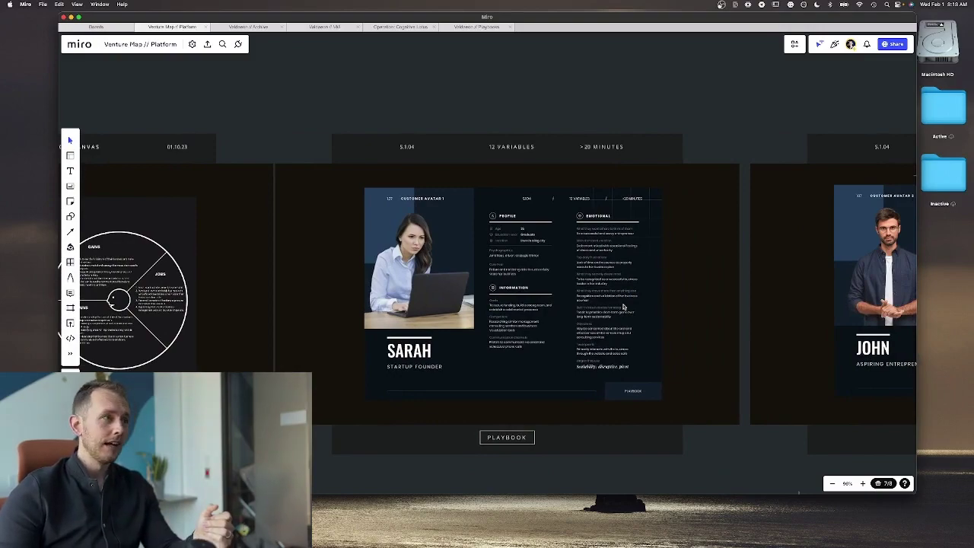
{"action": "scroll", "coordinate": [623, 306], "scroll_direction": "up", "scroll_amount": 5}
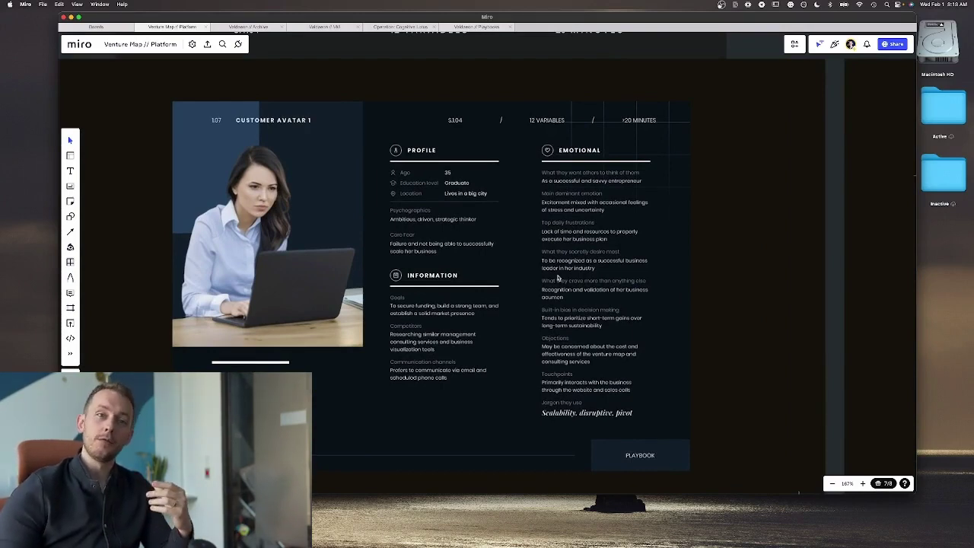
{"action": "scroll", "coordinate": [558, 278], "scroll_direction": "up", "scroll_amount": 2}
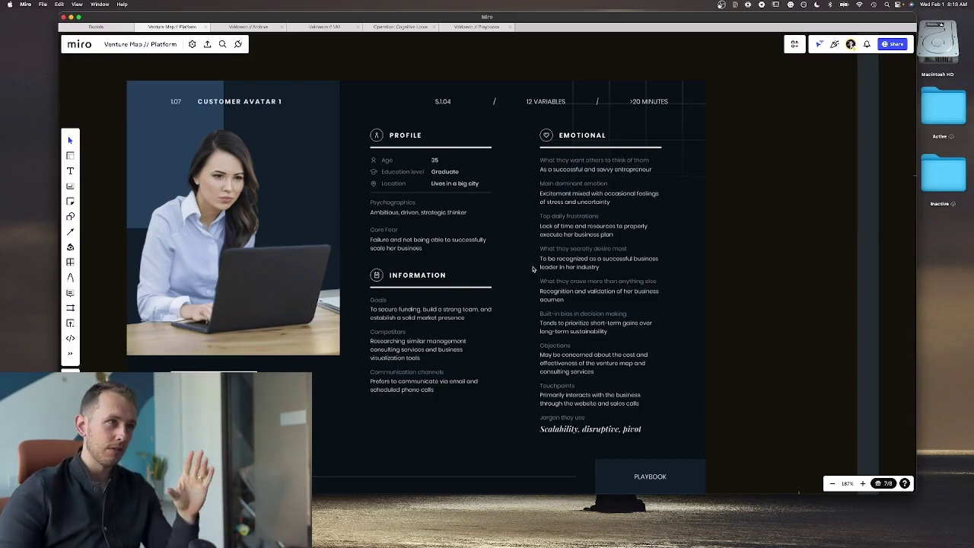
{"action": "scroll", "coordinate": [484, 239], "scroll_direction": "up", "scroll_amount": 3}
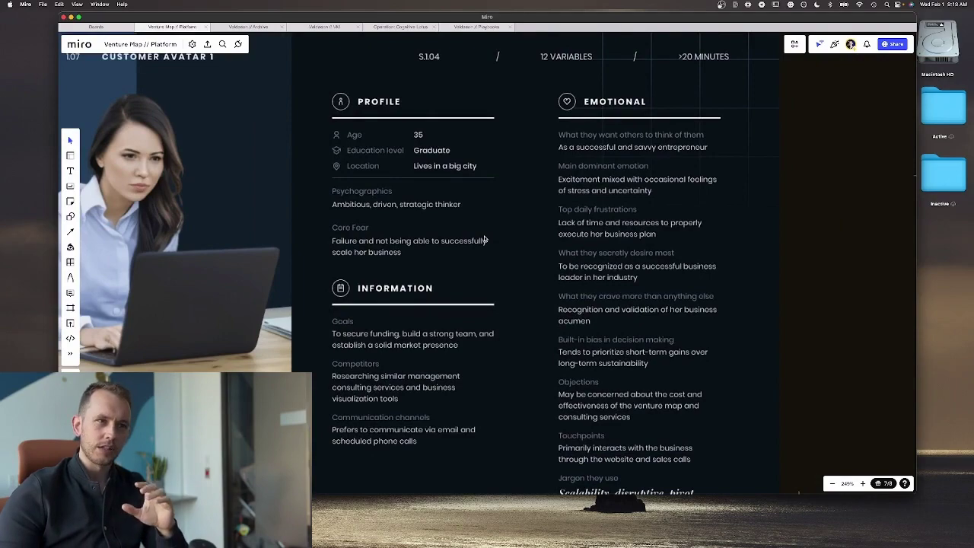
{"action": "scroll", "coordinate": [484, 239], "scroll_direction": "left", "scroll_amount": 2}
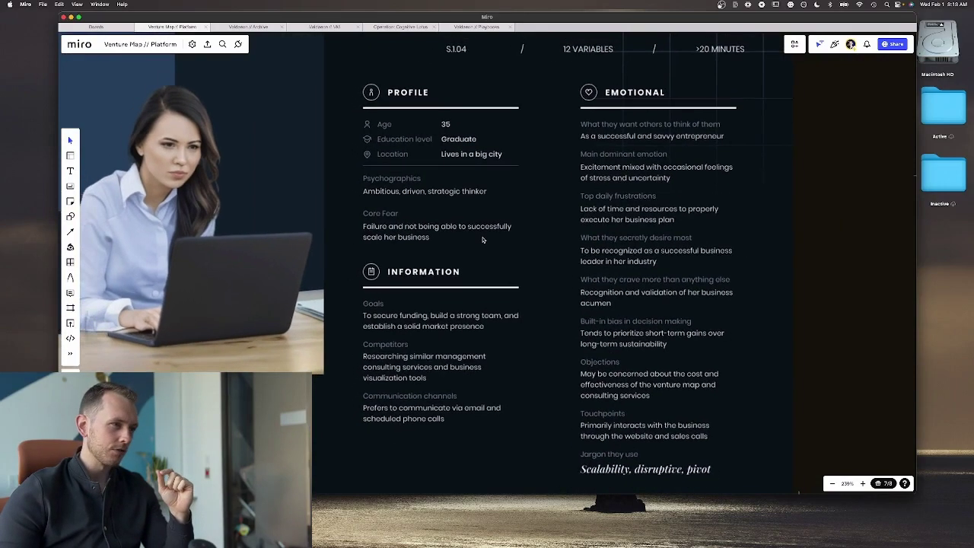
{"action": "scroll", "coordinate": [482, 240], "scroll_direction": "down", "scroll_amount": 5}
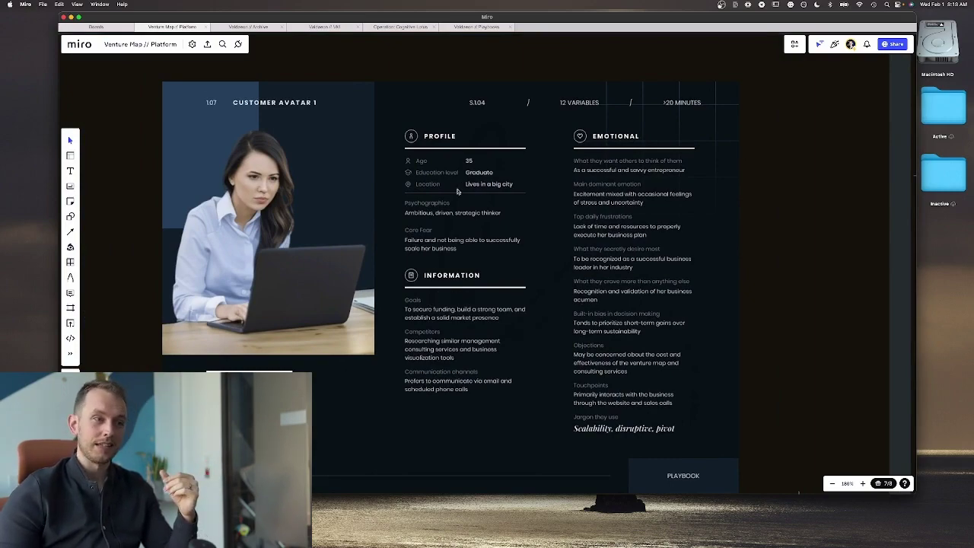
{"action": "scroll", "coordinate": [457, 192], "scroll_direction": "up", "scroll_amount": 5}
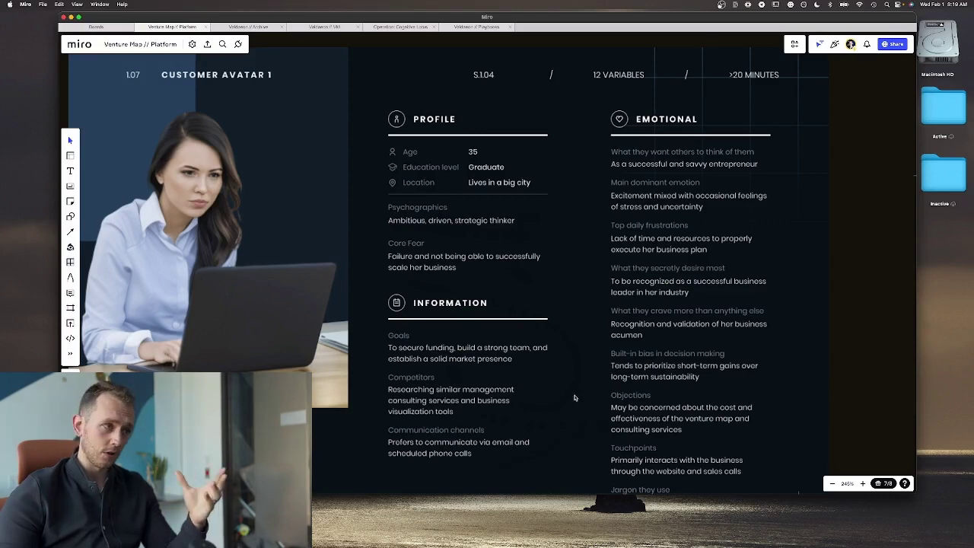
{"action": "scroll", "coordinate": [649, 366], "scroll_direction": "down", "scroll_amount": 3}
{"action": "scroll", "coordinate": [648, 366], "scroll_direction": "right", "scroll_amount": 5}
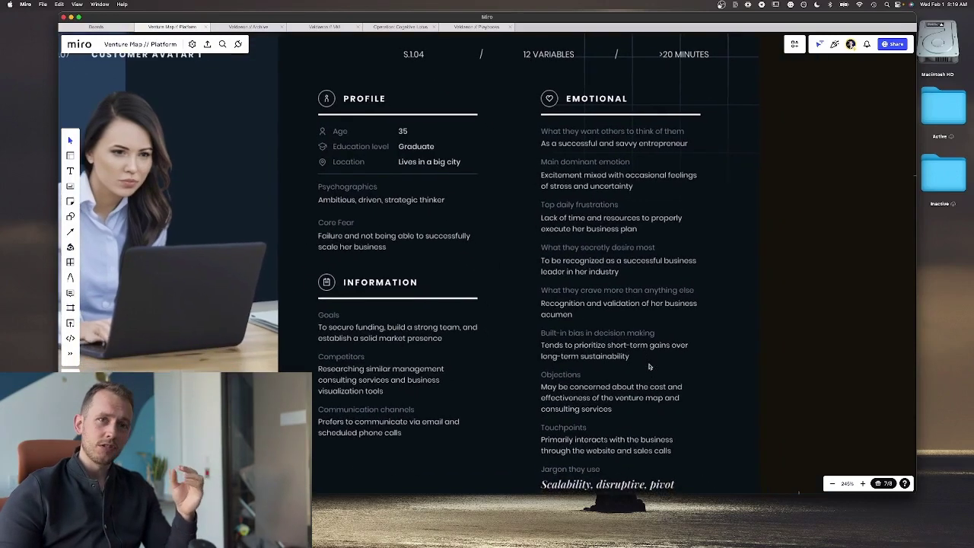
Step: Read the Emotional section of the Customer Avatar 1 card through to the objections, touchpoints and jargon entries
{"action": "scroll", "coordinate": [623, 356], "scroll_direction": "down", "scroll_amount": 2}
{"action": "scroll", "coordinate": [623, 355], "scroll_direction": "right", "scroll_amount": 1}
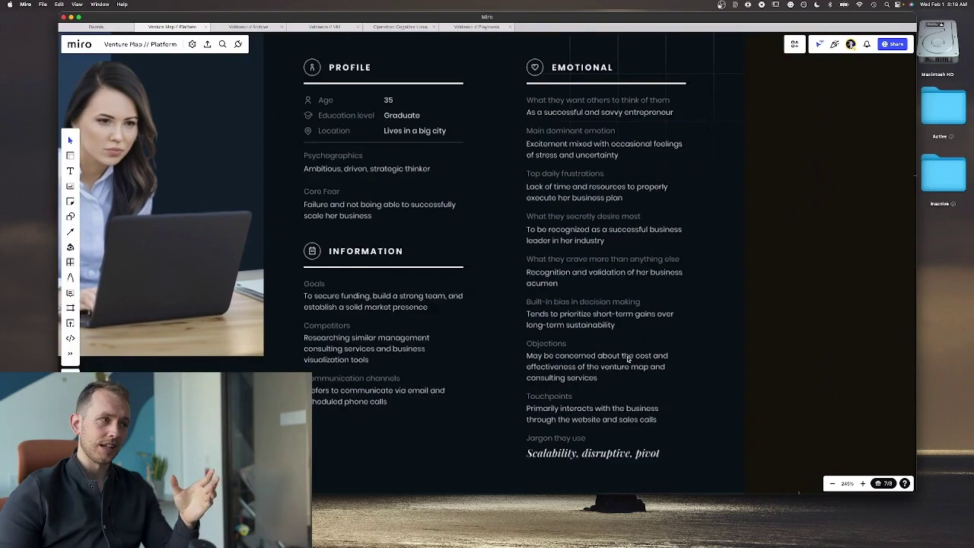
{"action": "scroll", "coordinate": [643, 313], "scroll_direction": "up", "scroll_amount": 2}
{"action": "scroll", "coordinate": [644, 314], "scroll_direction": "right", "scroll_amount": 1}
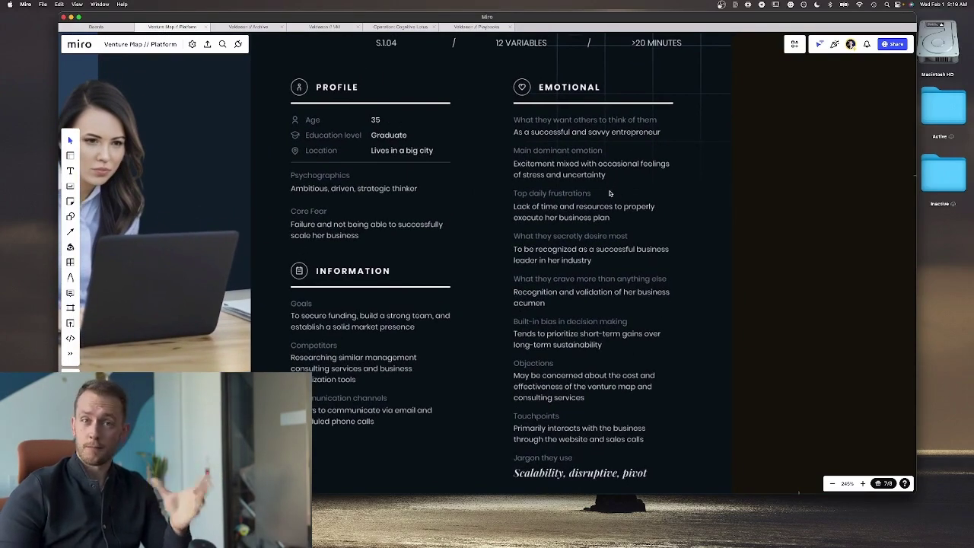
Step: Go to the Customer Avatar 2 card and examine the aspiring entrepreneur's profile, information and emotional details
{"action": "scroll", "coordinate": [606, 195], "scroll_direction": "down", "scroll_amount": 5}
{"action": "scroll", "coordinate": [605, 197], "scroll_direction": "right", "scroll_amount": 10}
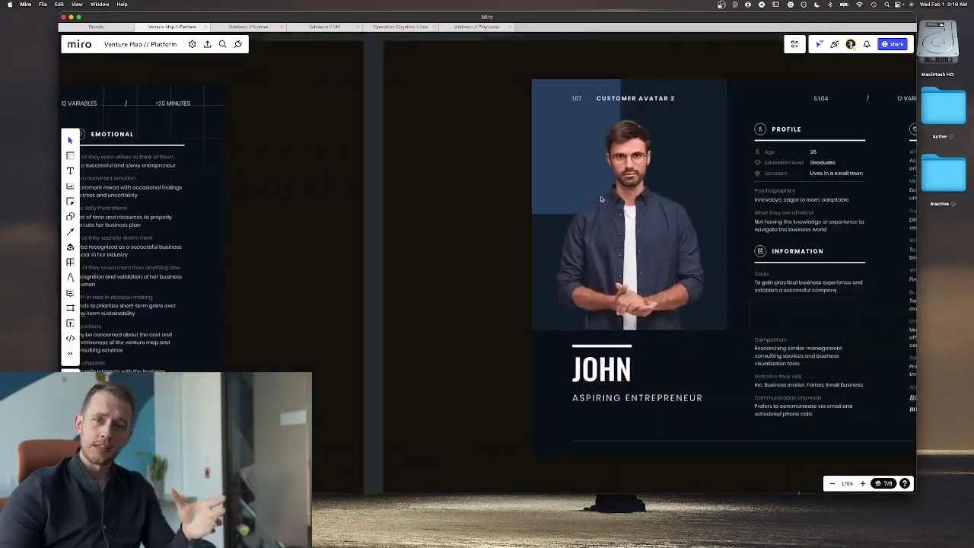
{"action": "scroll", "coordinate": [601, 199], "scroll_direction": "up", "scroll_amount": 3}
{"action": "scroll", "coordinate": [601, 199], "scroll_direction": "right", "scroll_amount": 2}
{"action": "scroll", "coordinate": [441, 213], "scroll_direction": "up", "scroll_amount": 5}
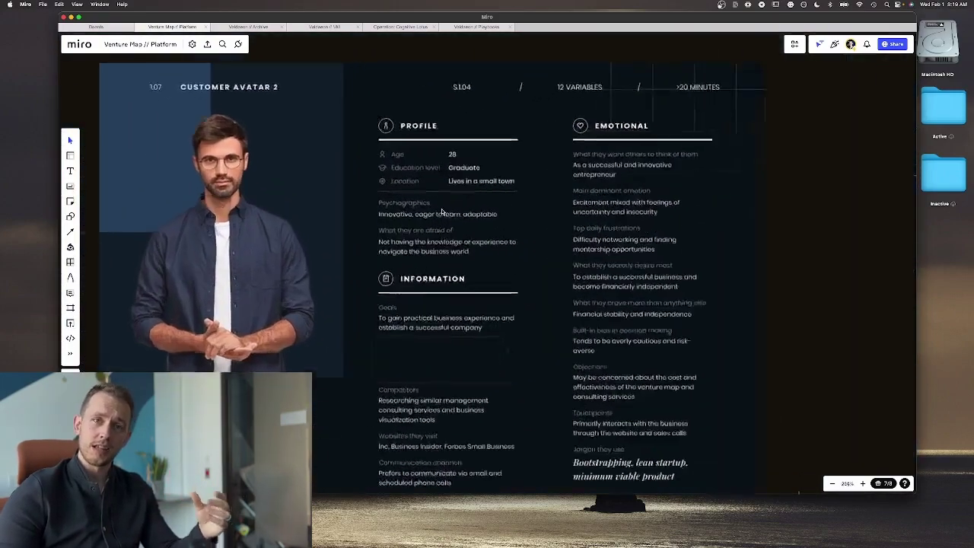
{"action": "scroll", "coordinate": [441, 213], "scroll_direction": "down", "scroll_amount": 3}
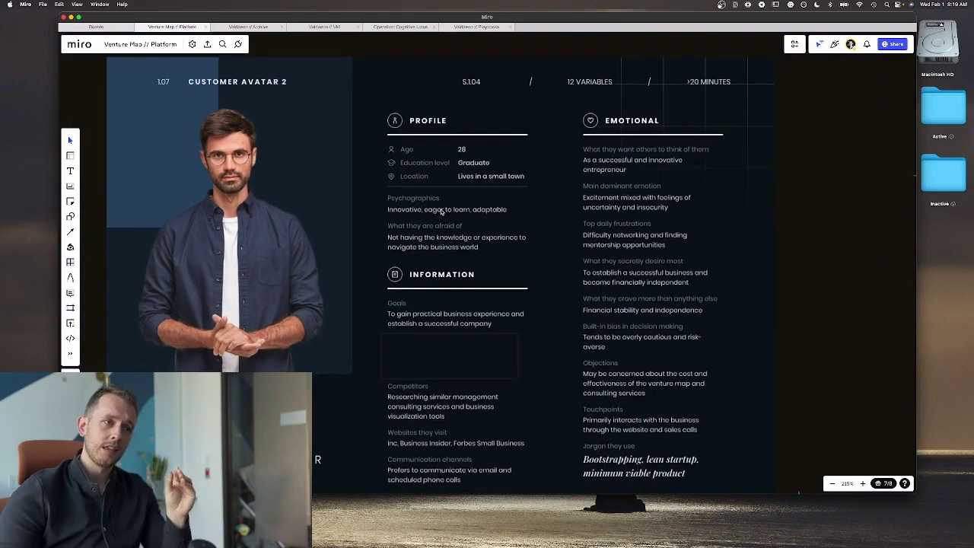
{"action": "scroll", "coordinate": [441, 212], "scroll_direction": "down", "scroll_amount": 5}
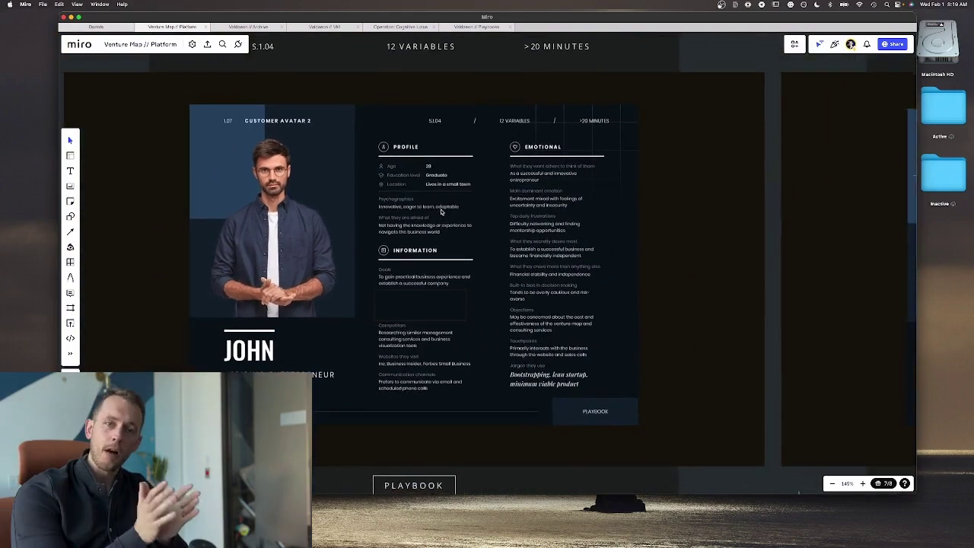
Step: Move along the slide row to the Customer Avatar 3 card and view the startup founder's details
{"action": "scroll", "coordinate": [441, 212], "scroll_direction": "right", "scroll_amount": 3}
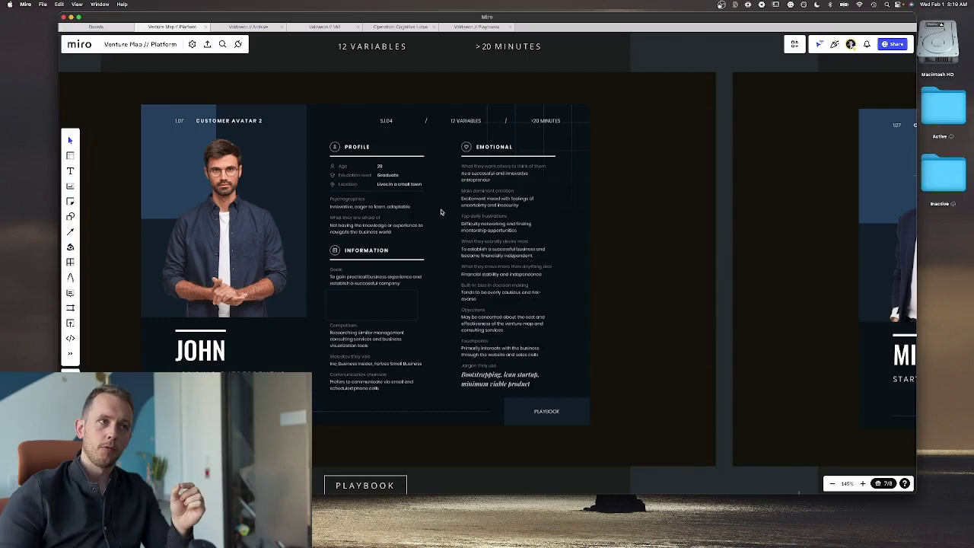
{"action": "scroll", "coordinate": [440, 211], "scroll_direction": "right", "scroll_amount": 10}
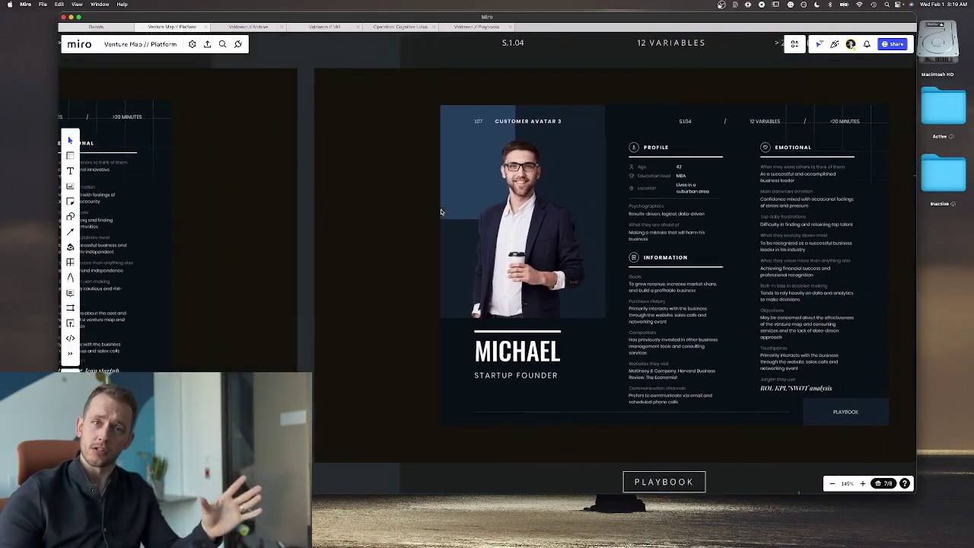
{"action": "scroll", "coordinate": [440, 212], "scroll_direction": "right", "scroll_amount": 5}
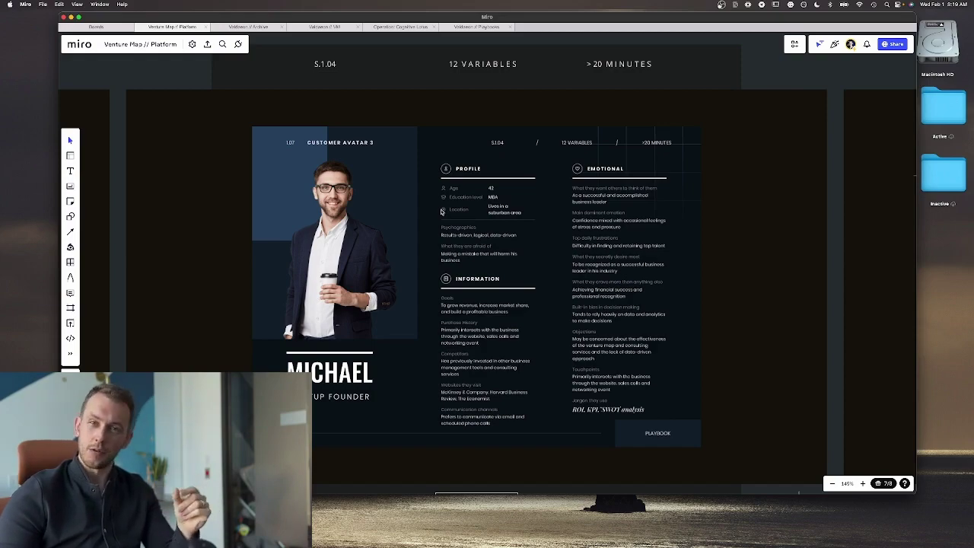
Step: Continue to the Anti Avatar 1 card and examine its Profile and Information sections up close
{"action": "scroll", "coordinate": [615, 386], "scroll_direction": "right", "scroll_amount": 10}
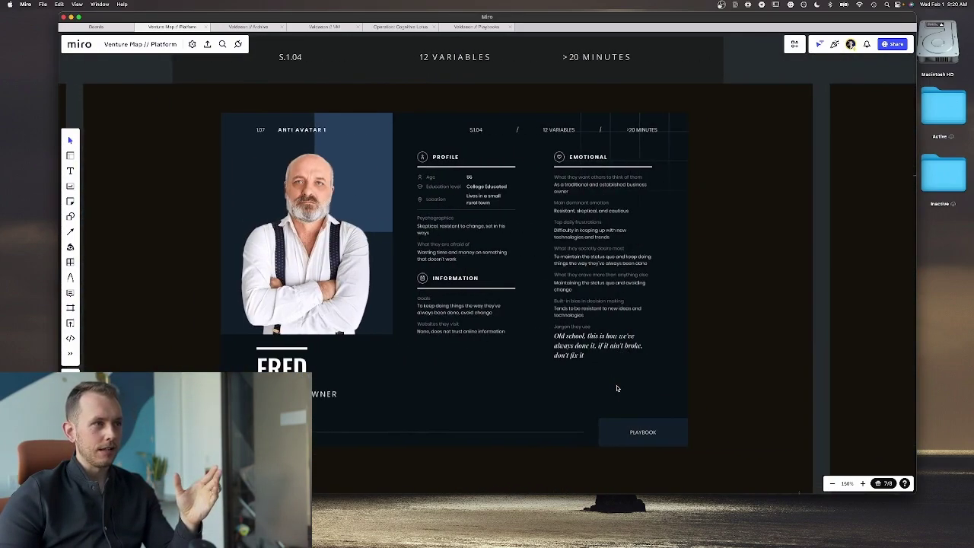
{"action": "scroll", "coordinate": [454, 249], "scroll_direction": "up", "scroll_amount": 5}
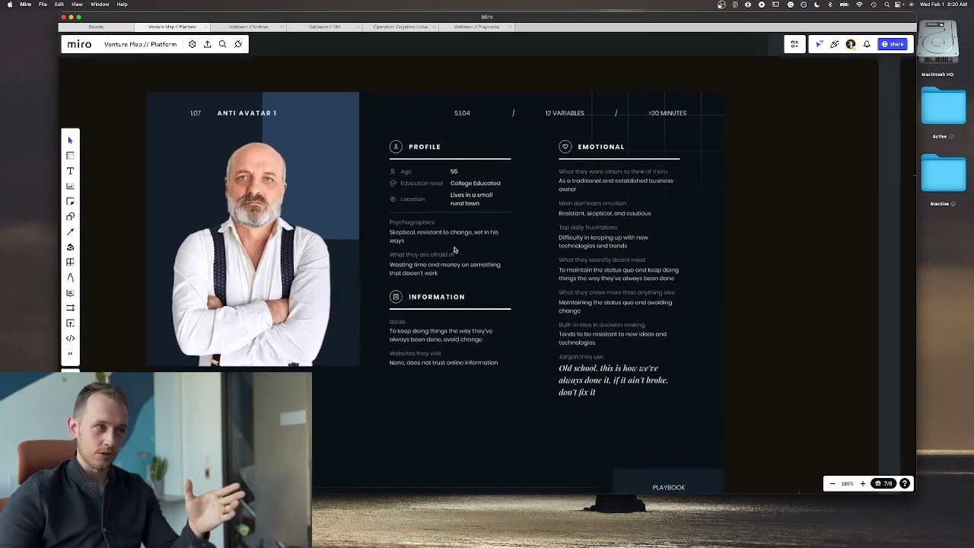
{"action": "scroll", "coordinate": [454, 250], "scroll_direction": "down", "scroll_amount": 1}
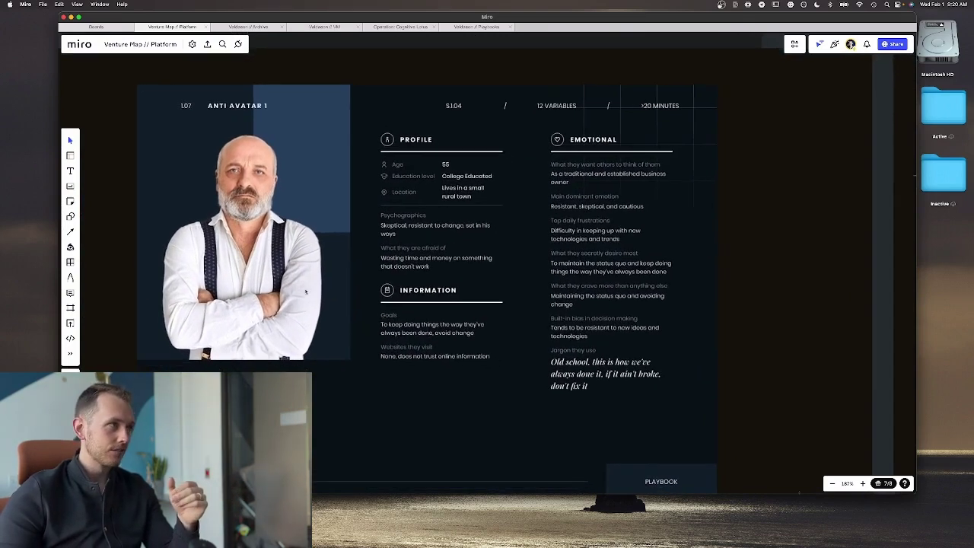
{"action": "scroll", "coordinate": [465, 313], "scroll_direction": "up", "scroll_amount": 2}
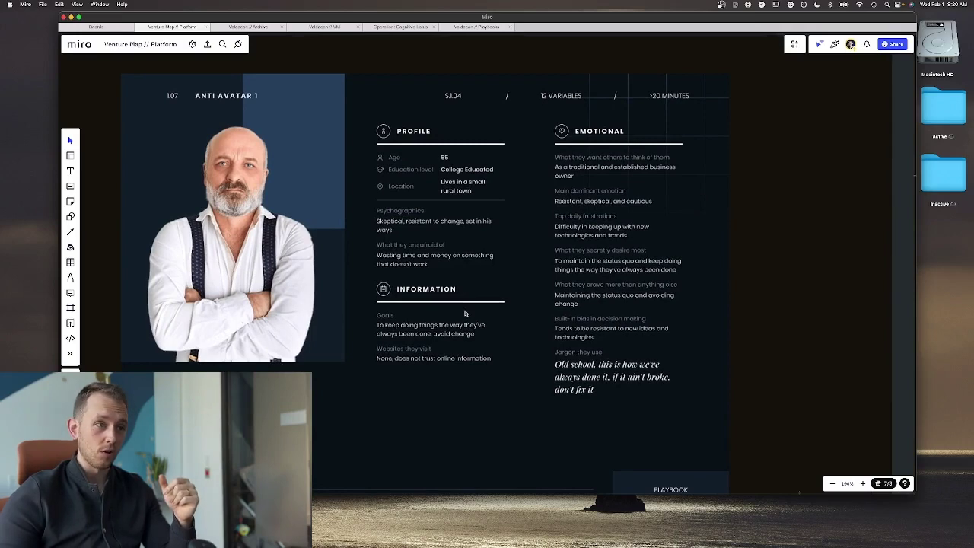
{"action": "scroll", "coordinate": [494, 327], "scroll_direction": "down", "scroll_amount": 1}
Step: Read the jargon entry on the Anti Avatar 1 card and review the whole card, leaving its image unselected
{"action": "right_click", "coordinate": [551, 351]}
{"action": "left_click", "coordinate": [621, 382]}
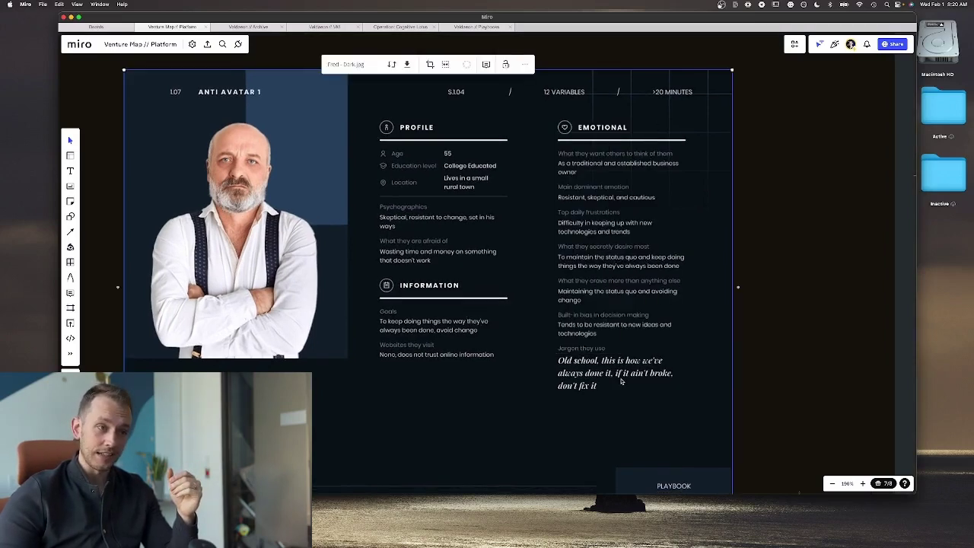
{"action": "scroll", "coordinate": [689, 376], "scroll_direction": "up", "scroll_amount": 3}
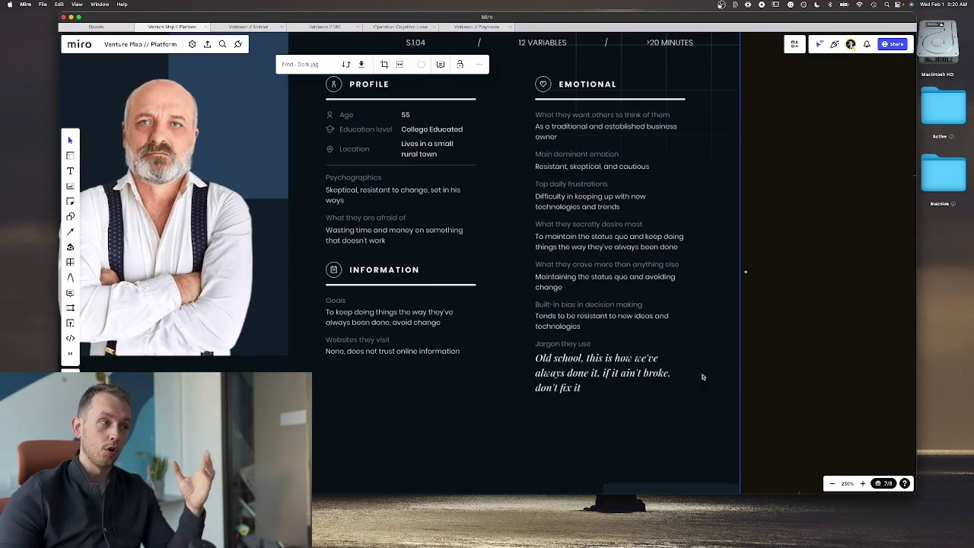
{"action": "left_click", "coordinate": [757, 378]}
{"action": "scroll", "coordinate": [758, 381], "scroll_direction": "up", "scroll_amount": 2}
{"action": "scroll", "coordinate": [759, 381], "scroll_direction": "left", "scroll_amount": 2}
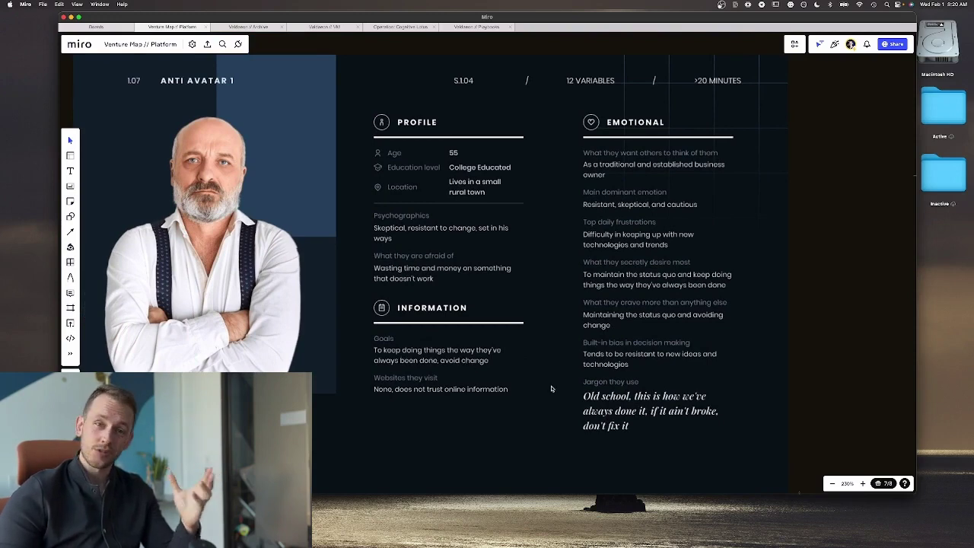
{"action": "scroll", "coordinate": [552, 389], "scroll_direction": "up", "scroll_amount": 1}
{"action": "scroll", "coordinate": [551, 389], "scroll_direction": "right", "scroll_amount": 1}
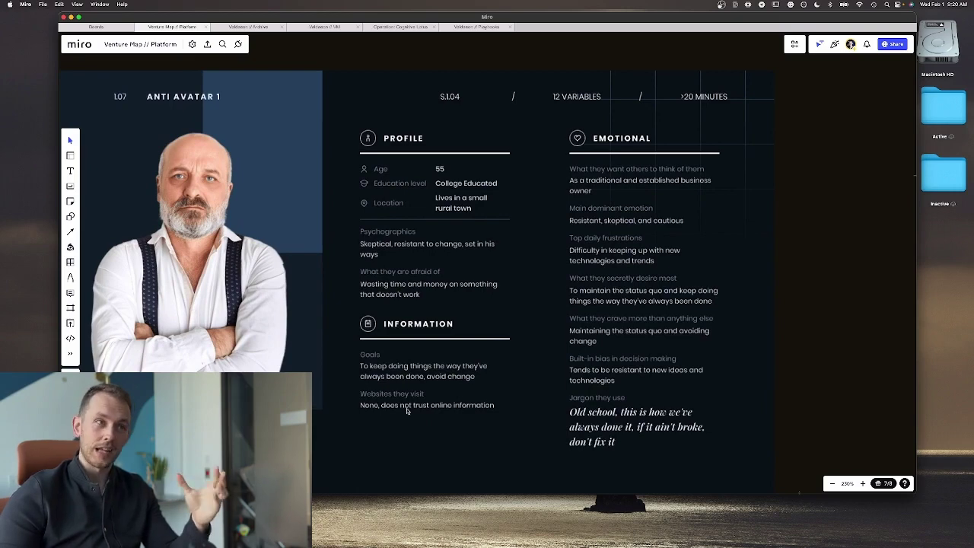
{"action": "scroll", "coordinate": [408, 411], "scroll_direction": "up", "scroll_amount": 1}
{"action": "scroll", "coordinate": [408, 411], "scroll_direction": "right", "scroll_amount": 1}
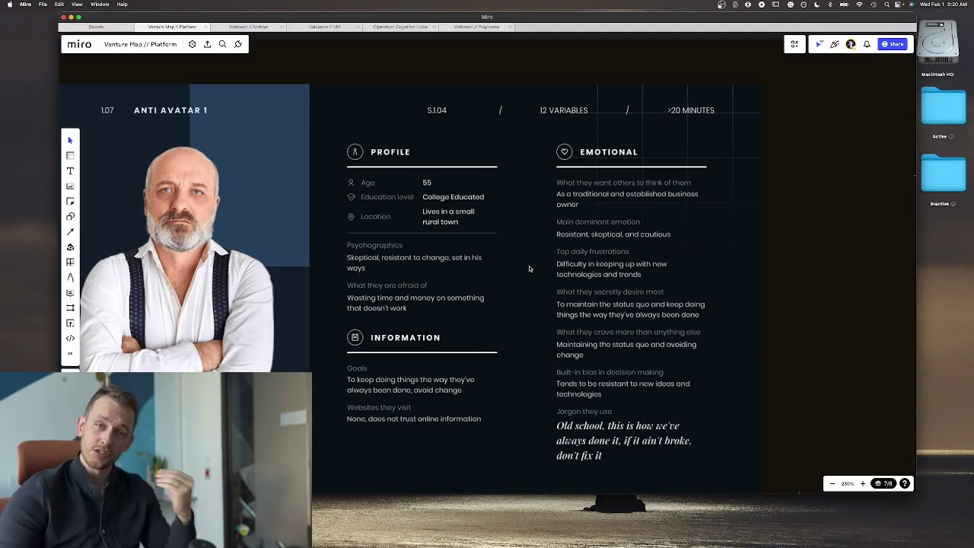
Step: Move on to the Anti Avatar 2 card and examine the business owner's profile, information and emotional traits
{"action": "scroll", "coordinate": [530, 268], "scroll_direction": "down", "scroll_amount": 3}
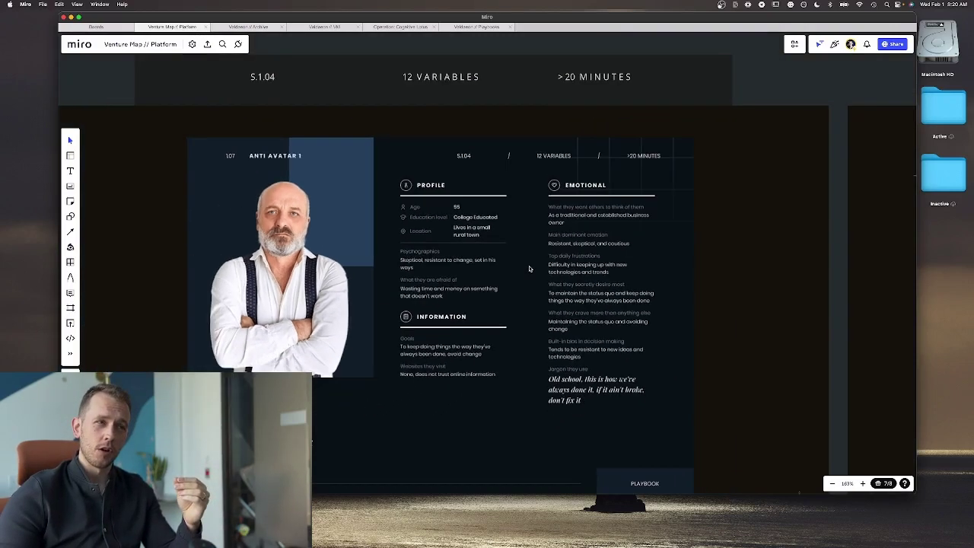
{"action": "scroll", "coordinate": [529, 268], "scroll_direction": "right", "scroll_amount": 10}
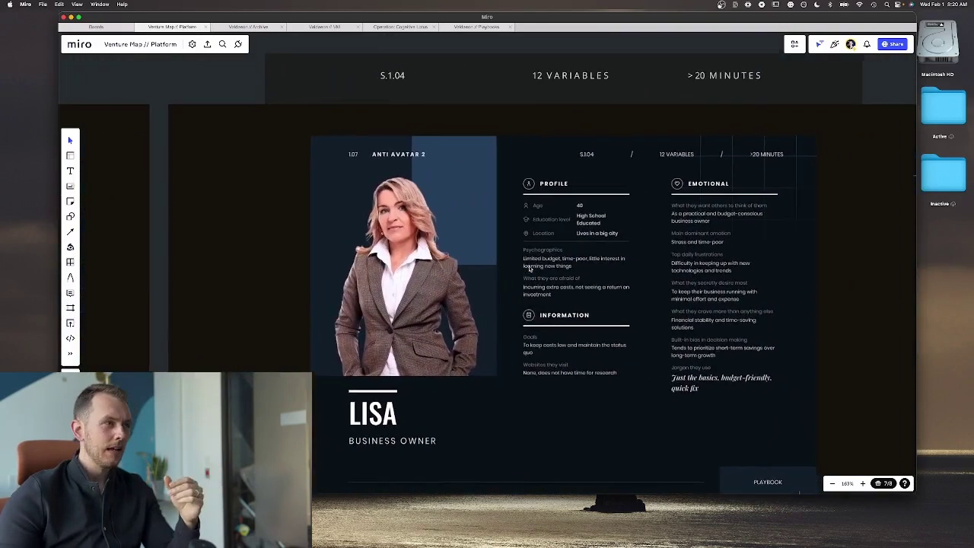
{"action": "scroll", "coordinate": [529, 268], "scroll_direction": "right", "scroll_amount": 1}
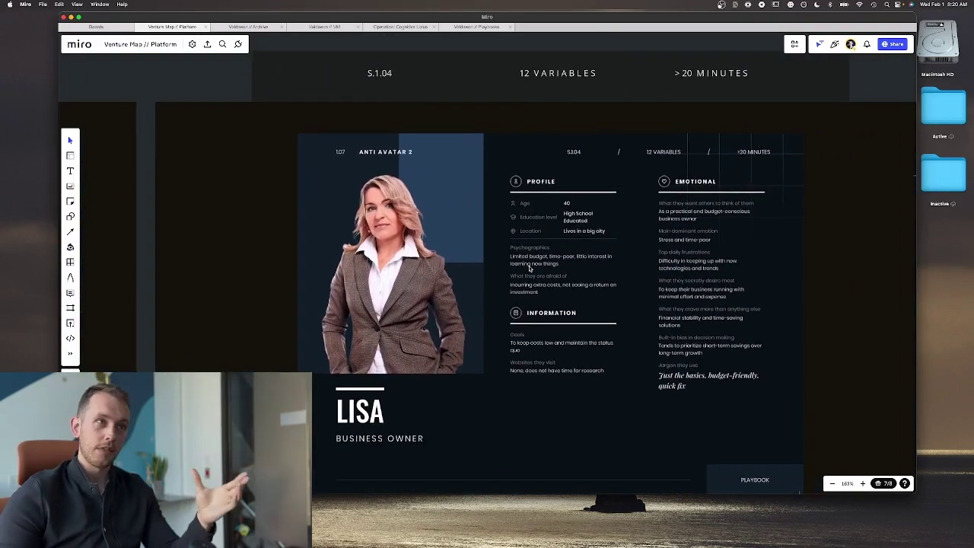
{"action": "scroll", "coordinate": [530, 268], "scroll_direction": "right", "scroll_amount": 5}
{"action": "scroll", "coordinate": [540, 266], "scroll_direction": "up", "scroll_amount": 2}
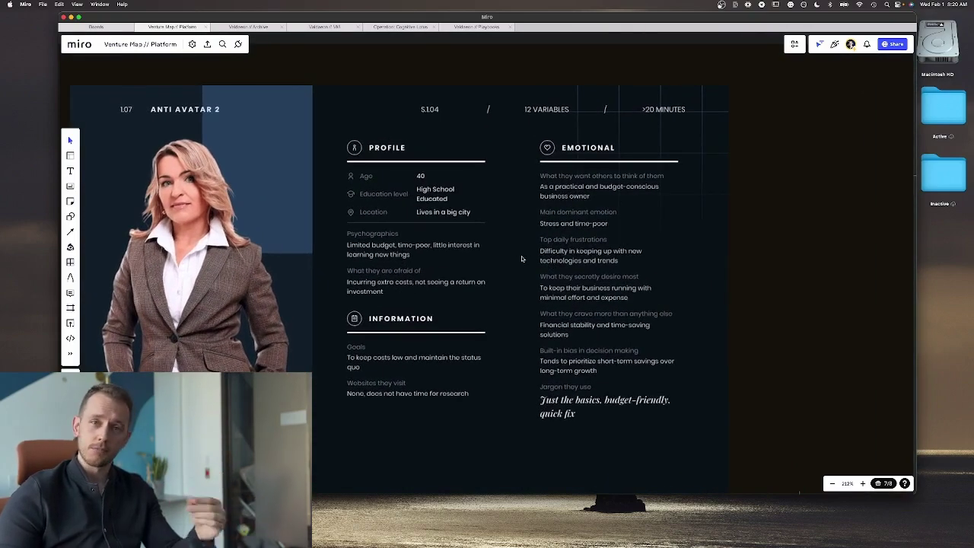
{"action": "scroll", "coordinate": [517, 260], "scroll_direction": "down", "scroll_amount": 1}
{"action": "scroll", "coordinate": [516, 259], "scroll_direction": "right", "scroll_amount": 1}
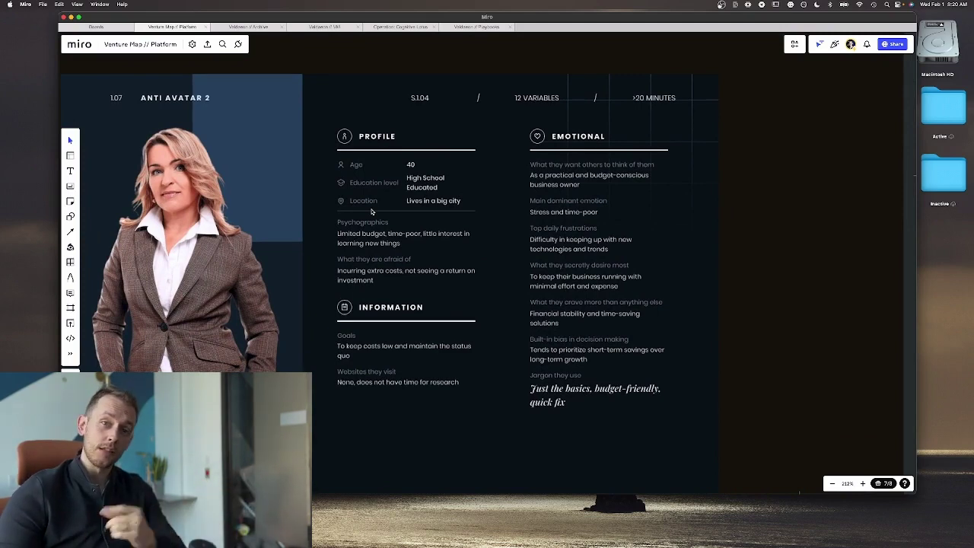
{"action": "scroll", "coordinate": [358, 281], "scroll_direction": "left", "scroll_amount": 2}
{"action": "scroll", "coordinate": [357, 281], "scroll_direction": "down", "scroll_amount": 1}
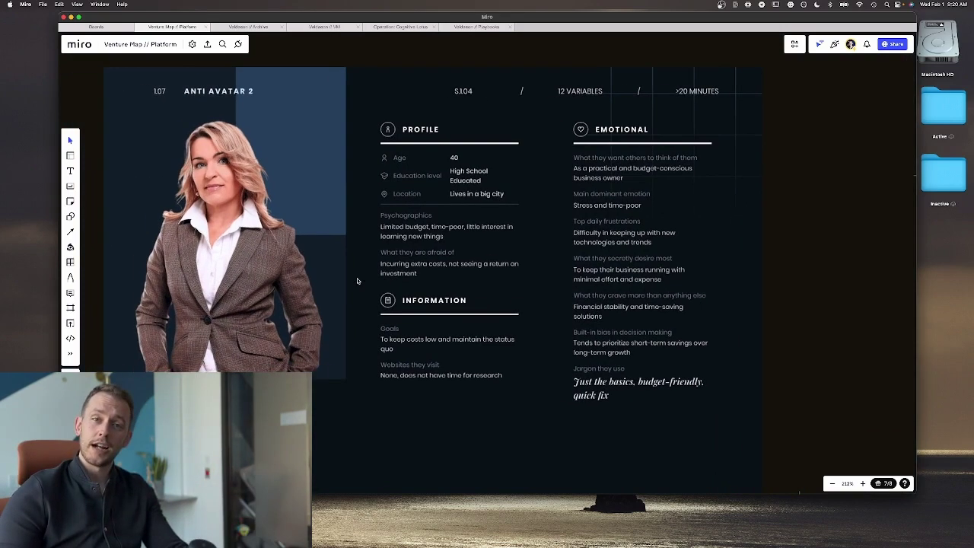
{"action": "scroll", "coordinate": [289, 281], "scroll_direction": "right", "scroll_amount": 2}
{"action": "scroll", "coordinate": [289, 281], "scroll_direction": "down", "scroll_amount": 1}
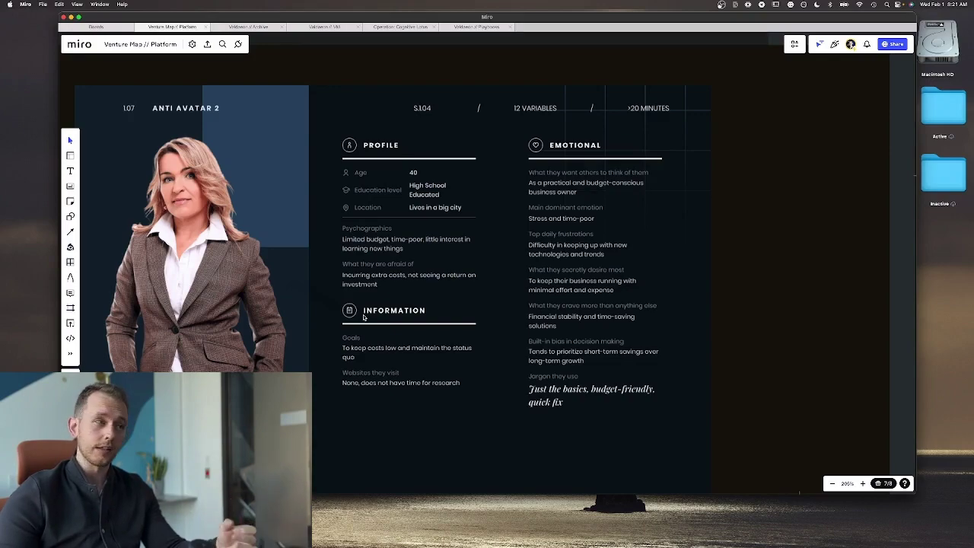
Step: Go to the Anti Avatar 3 card and examine its sections up close, including the jargon entry
{"action": "key", "text": "Right"}
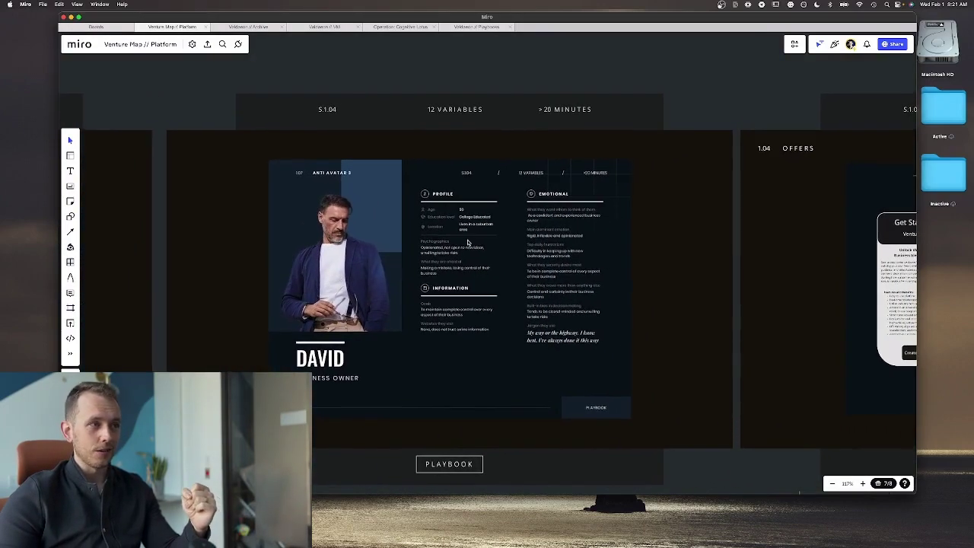
{"action": "scroll", "coordinate": [467, 242], "scroll_direction": "up", "scroll_amount": 2}
{"action": "scroll", "coordinate": [467, 242], "scroll_direction": "up", "scroll_amount": 3}
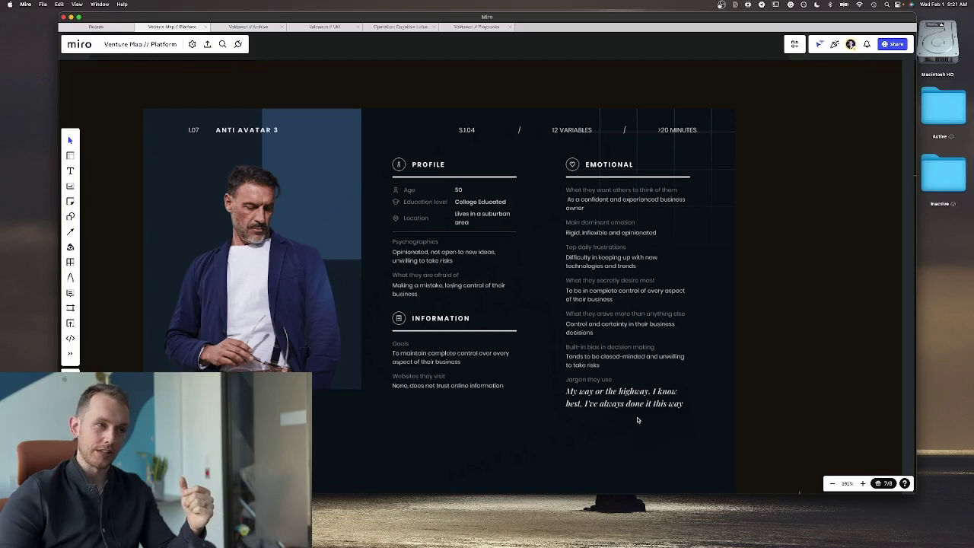
{"action": "scroll", "coordinate": [595, 408], "scroll_direction": "up", "scroll_amount": 5}
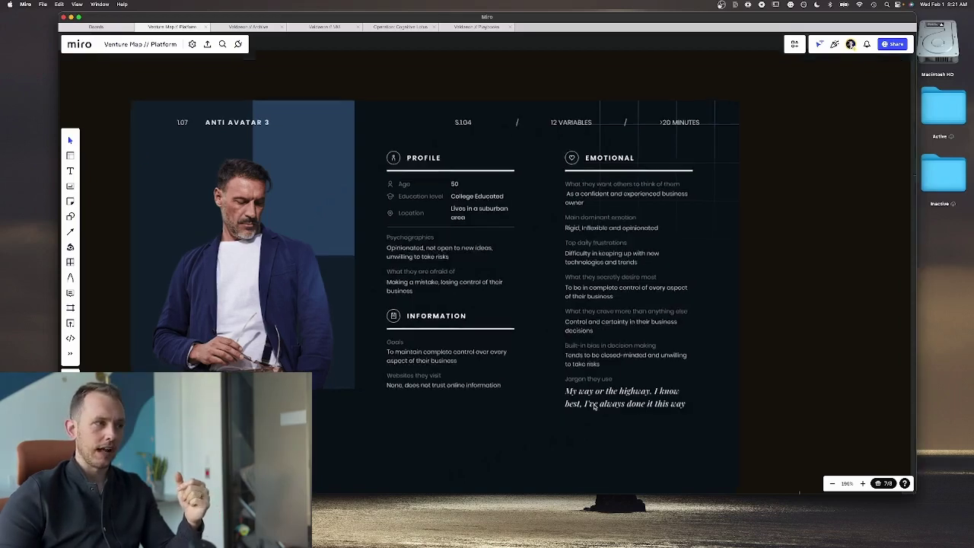